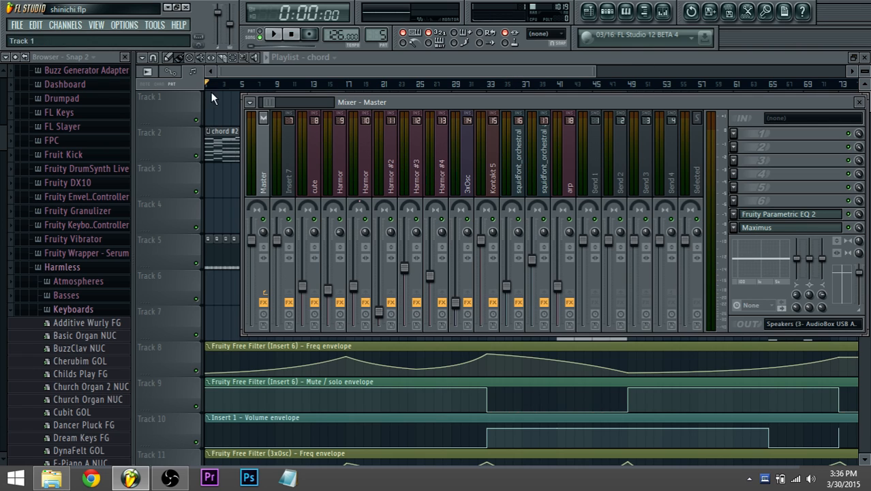
{"action": "left_click_drag", "start_coordinate": [594, 74], "coordinate": [290, 67]}
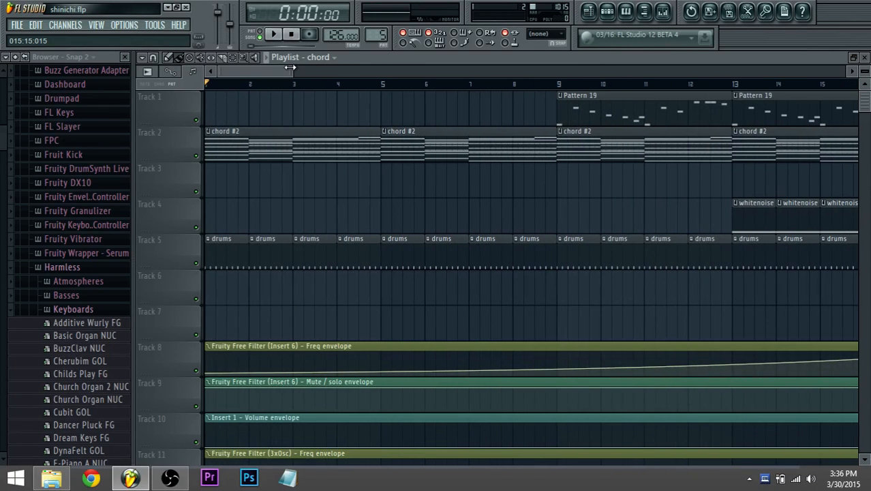
{"action": "left_click", "coordinate": [668, 19]}
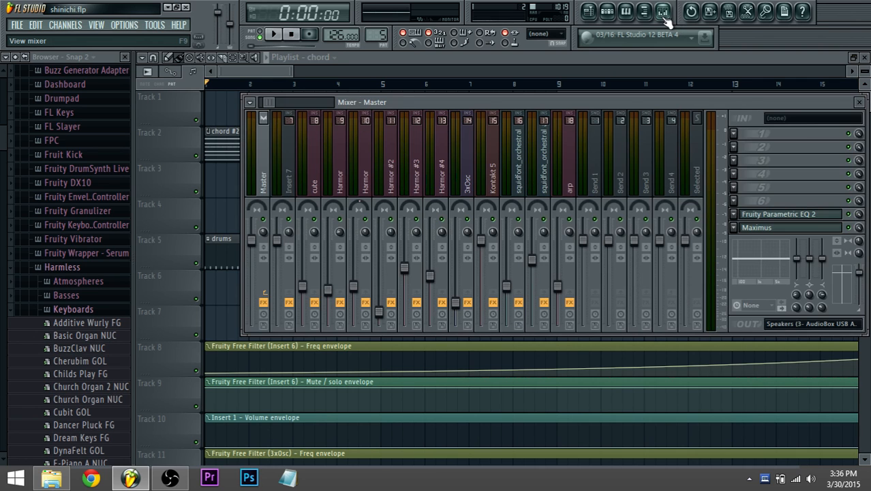
{"action": "left_click_drag", "start_coordinate": [267, 70], "coordinate": [287, 72]}
{"action": "scroll", "coordinate": [285, 95], "scroll_direction": "down", "scroll_amount": 2}
{"action": "scroll", "coordinate": [286, 94], "scroll_direction": "down", "scroll_amount": 1}
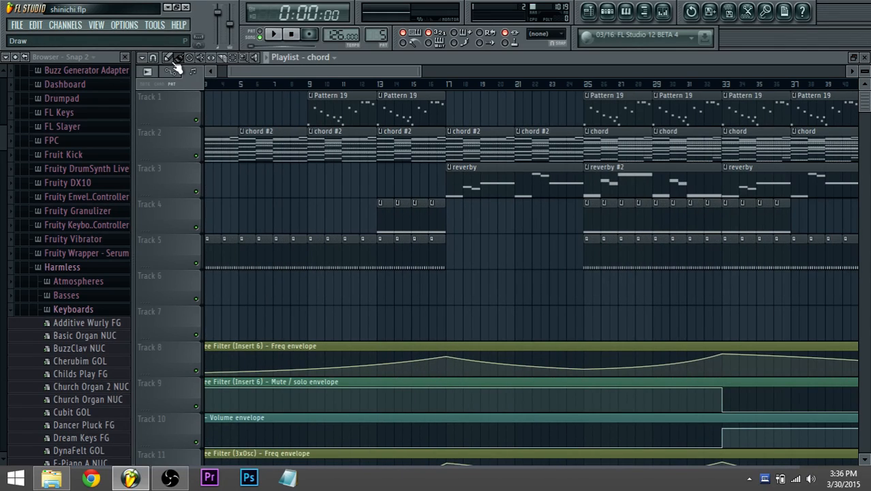
{"action": "left_click_drag", "start_coordinate": [286, 71], "coordinate": [245, 73]}
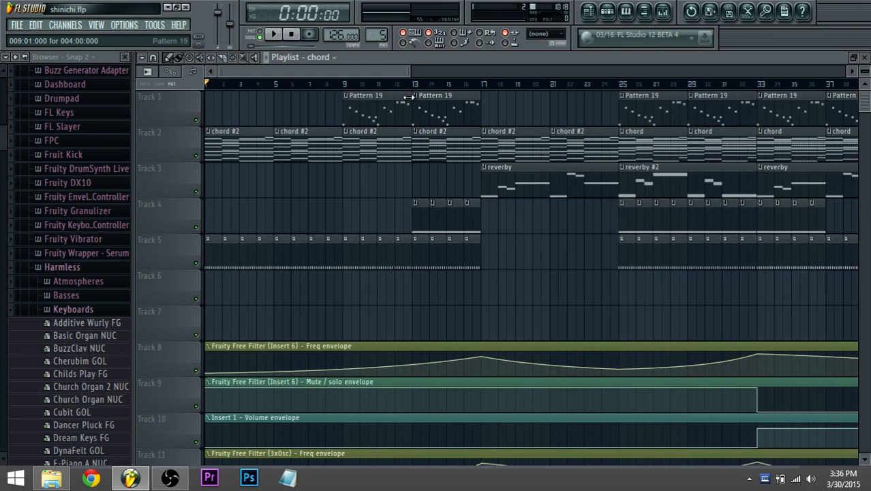
{"action": "left_click", "coordinate": [171, 478]}
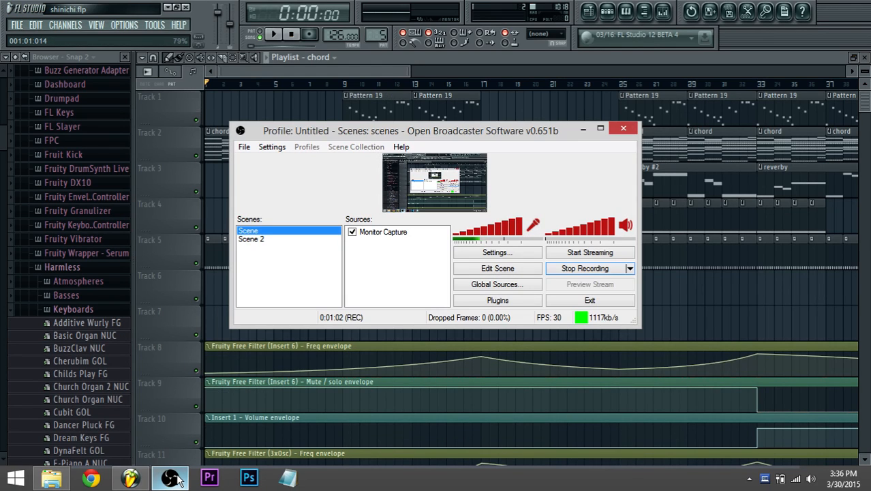
{"action": "left_click", "coordinate": [170, 478]}
Look over the whole song arrangement in the playlist and the master track's effects in the mixer.
{"action": "left_click_drag", "start_coordinate": [410, 71], "coordinate": [738, 67]}
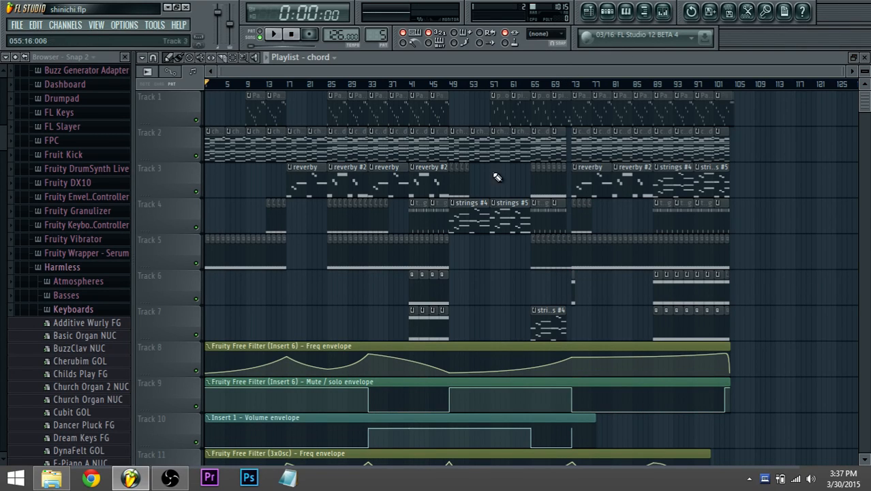
{"action": "left_click_drag", "start_coordinate": [845, 72], "coordinate": [378, 111]}
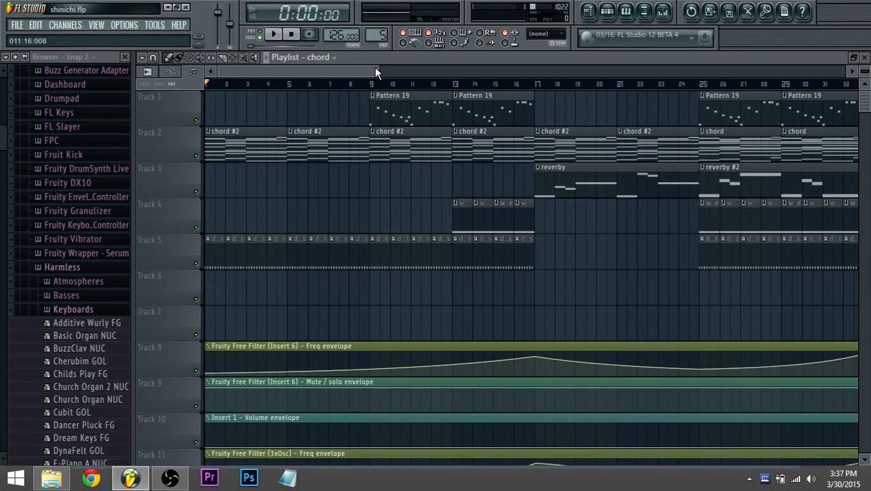
{"action": "left_click_drag", "start_coordinate": [374, 67], "coordinate": [390, 93]}
{"action": "left_click_drag", "start_coordinate": [254, 72], "coordinate": [228, 71]}
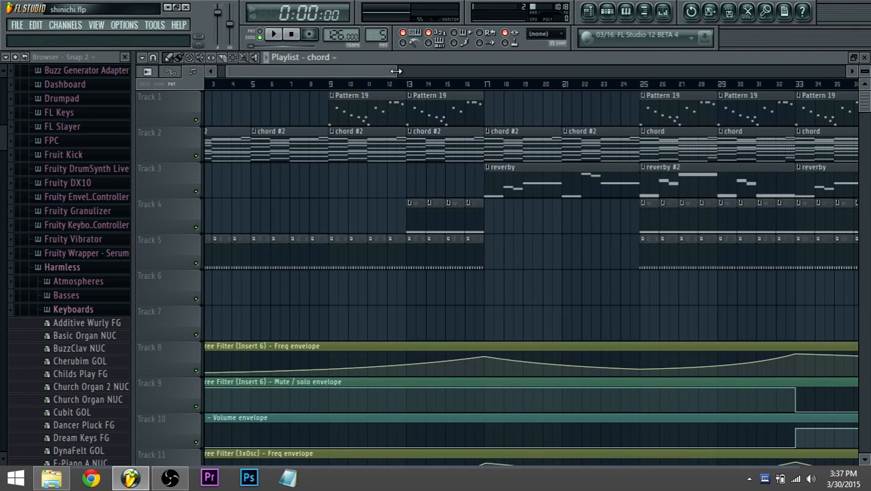
{"action": "left_click", "coordinate": [662, 11]}
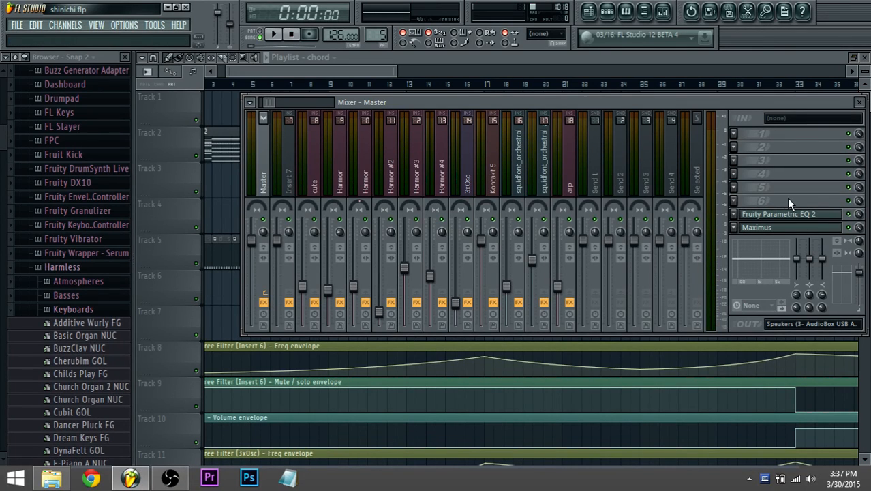
{"action": "left_click_drag", "start_coordinate": [368, 71], "coordinate": [302, 76]}
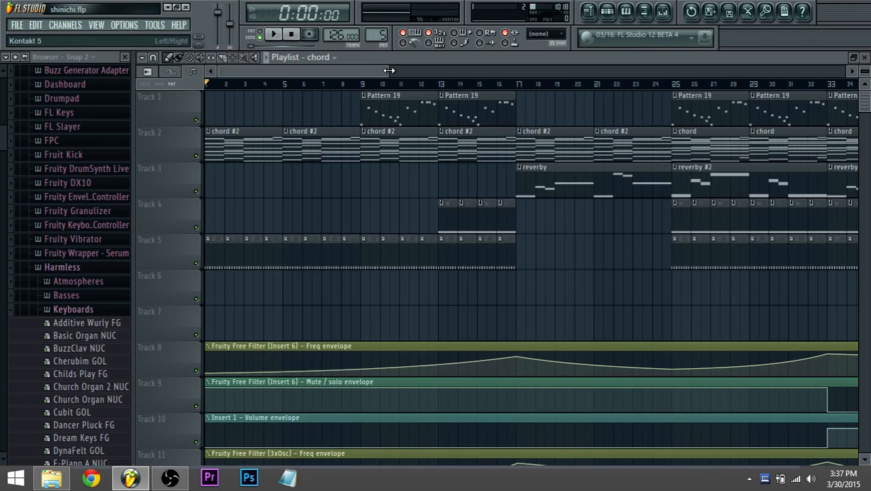
{"action": "left_click_drag", "start_coordinate": [388, 71], "coordinate": [424, 68]}
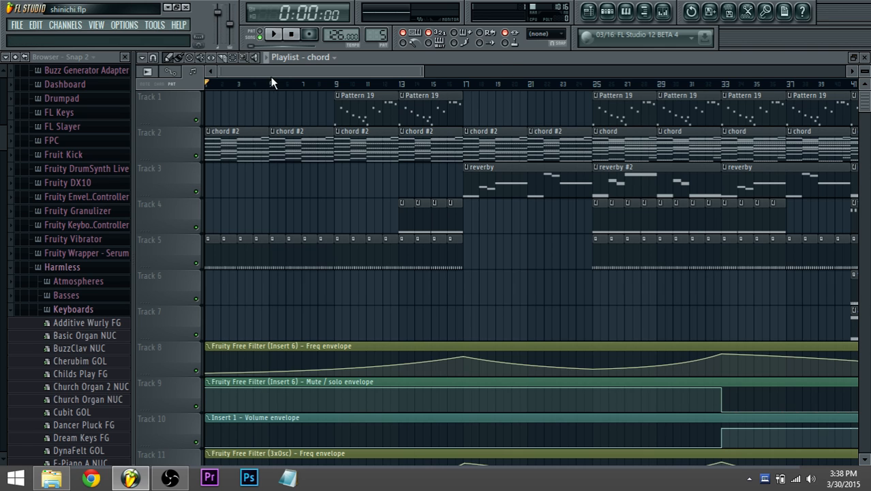
{"action": "left_click_drag", "start_coordinate": [411, 69], "coordinate": [598, 72]}
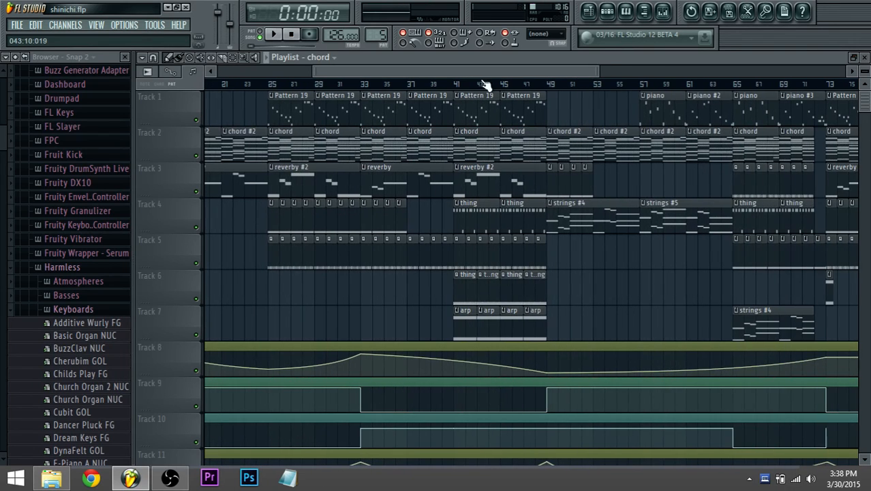
Play the song from just before bar 41 with the mixer showing the first insert tracks.
{"action": "left_click", "coordinate": [448, 84]}
{"action": "left_click", "coordinate": [662, 15]}
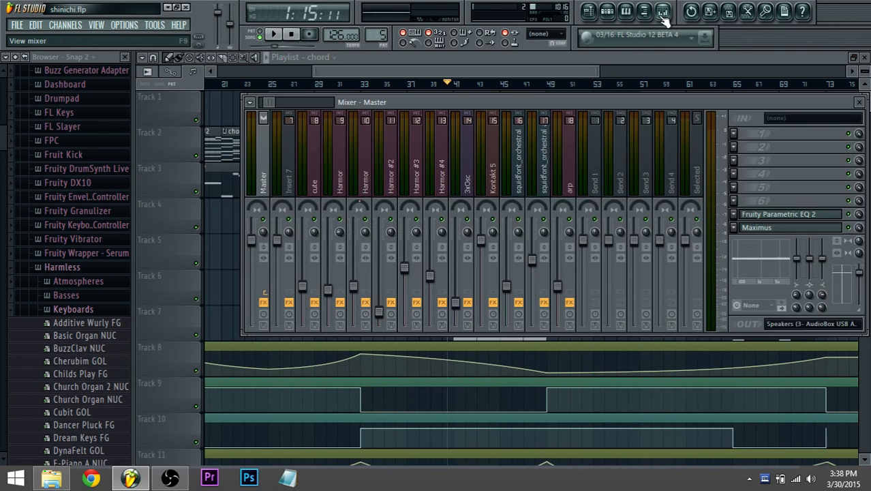
{"action": "left_click", "coordinate": [468, 104]}
{"action": "left_click_drag", "start_coordinate": [271, 104], "coordinate": [268, 101]}
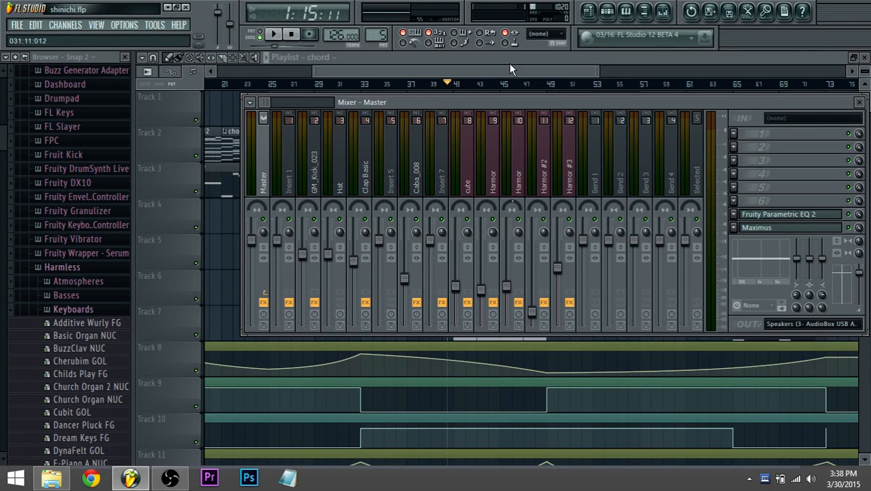
{"action": "key", "text": "space"}
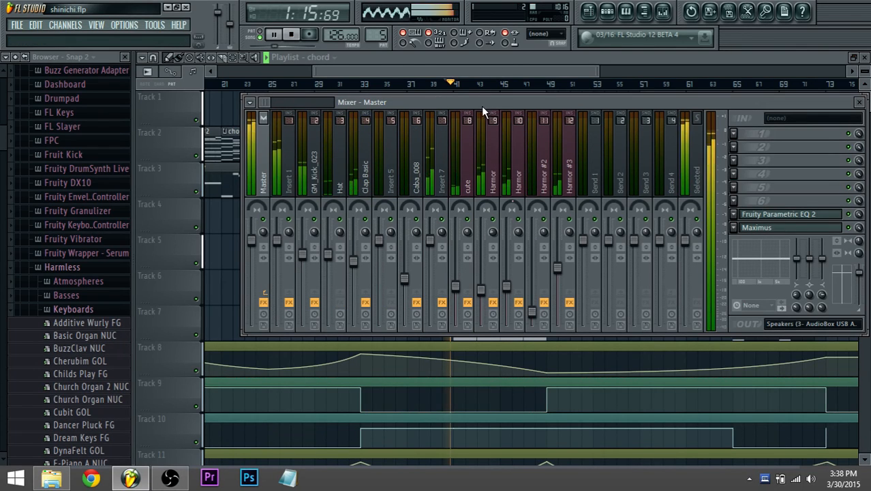
Play the song from bar 25 and bring the mixer back up to watch the track levels.
{"action": "key", "text": "F9"}
{"action": "left_click", "coordinate": [387, 83]}
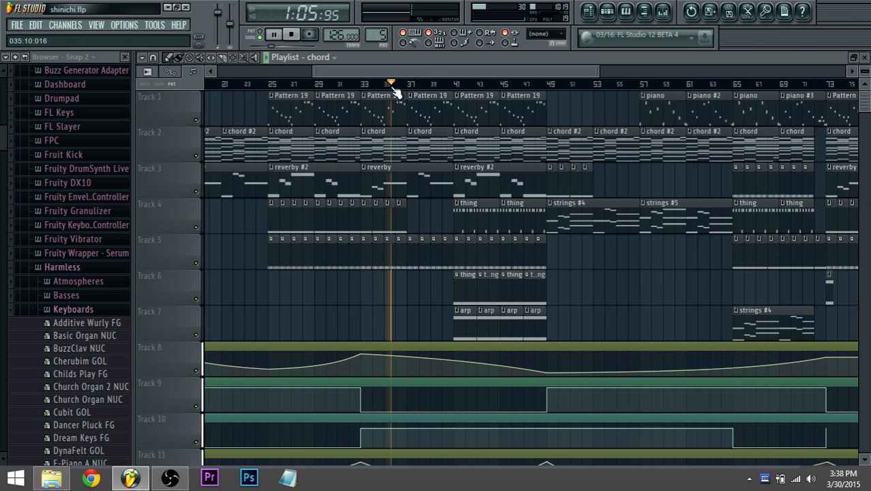
{"action": "left_click", "coordinate": [274, 86]}
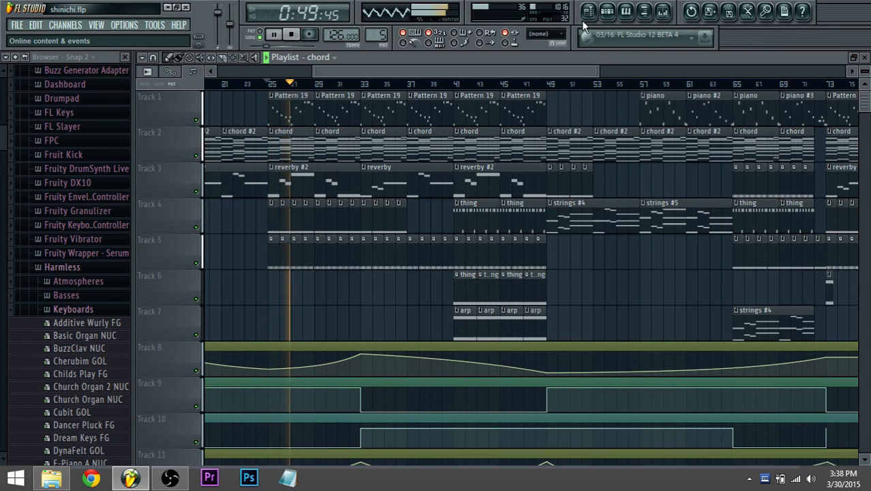
{"action": "left_click", "coordinate": [658, 11]}
{"action": "left_click", "coordinate": [558, 98]}
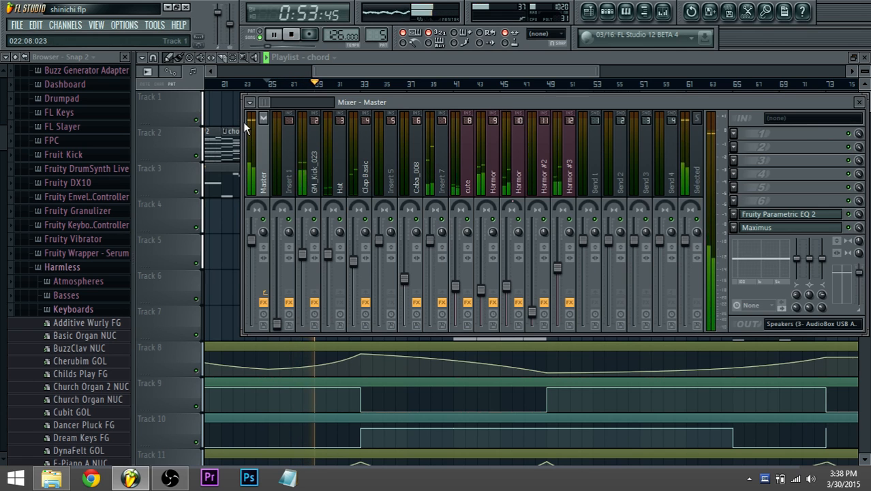
Widen the mixer and select the Harmor track on insert 10 during playback, finishing with playback stopped and the mixer closed.
{"action": "left_click_drag", "start_coordinate": [244, 126], "coordinate": [214, 125]}
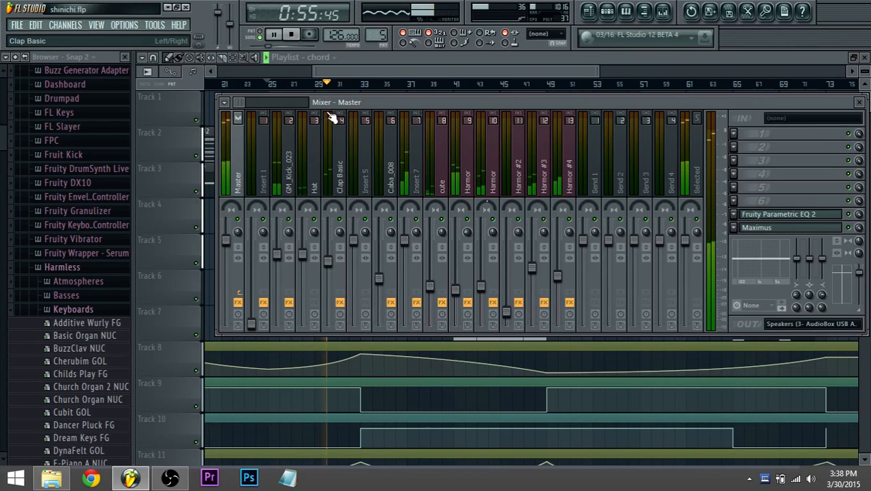
{"action": "scroll", "coordinate": [241, 101], "scroll_direction": "down", "scroll_amount": 3}
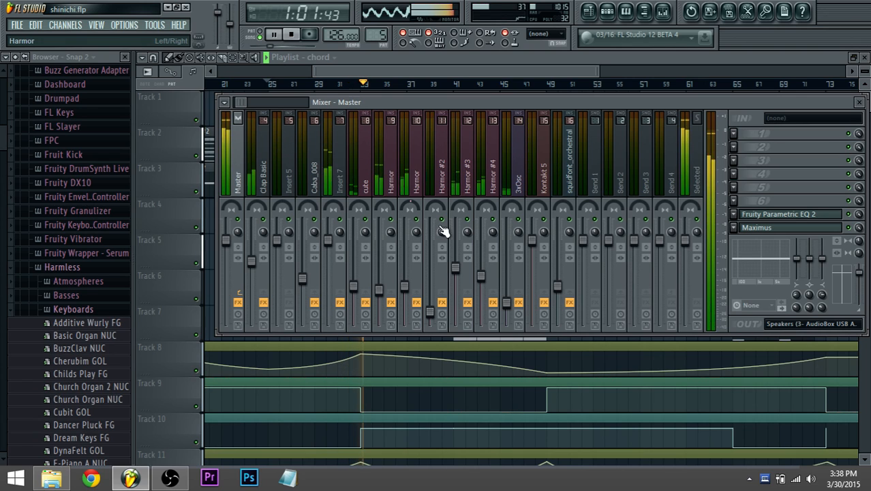
{"action": "left_click", "coordinate": [412, 207]}
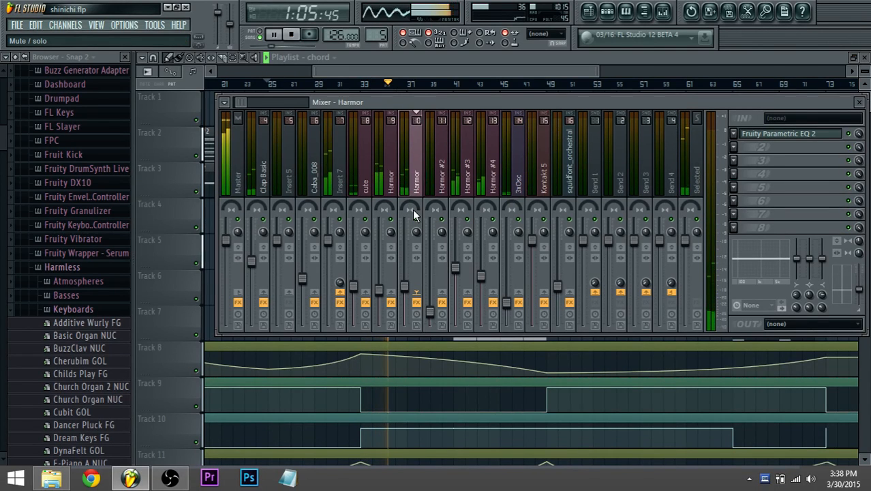
{"action": "left_click_drag", "start_coordinate": [415, 208], "coordinate": [416, 223]}
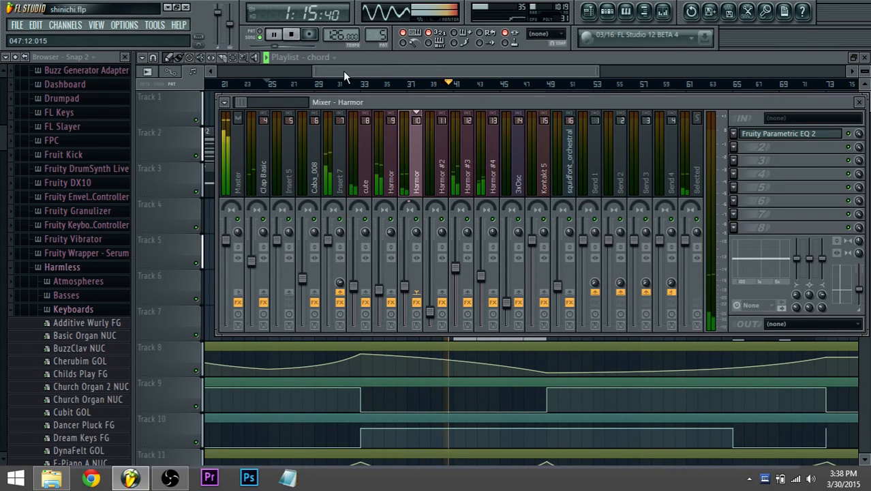
{"action": "left_click", "coordinate": [291, 34]}
{"action": "key", "text": "F9"}
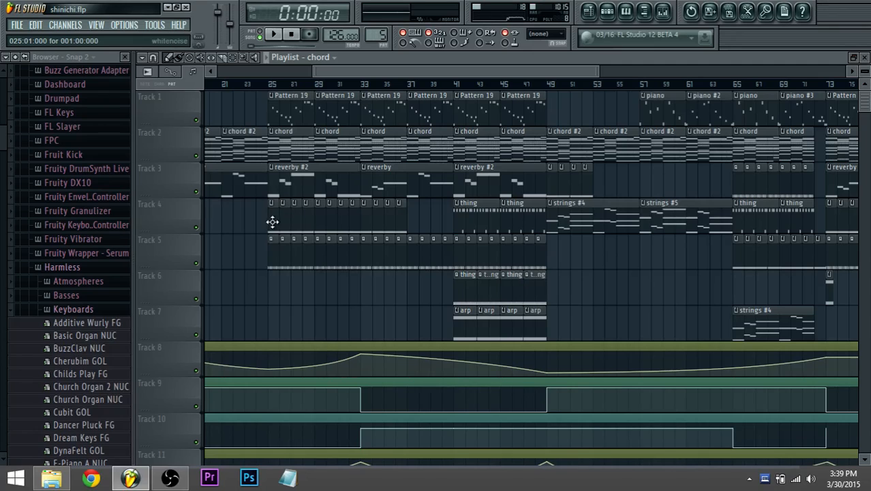
Examine the Harmor #4 notes of the chord pattern in the piano roll and audition the G1 key.
{"action": "double_click", "coordinate": [296, 149]}
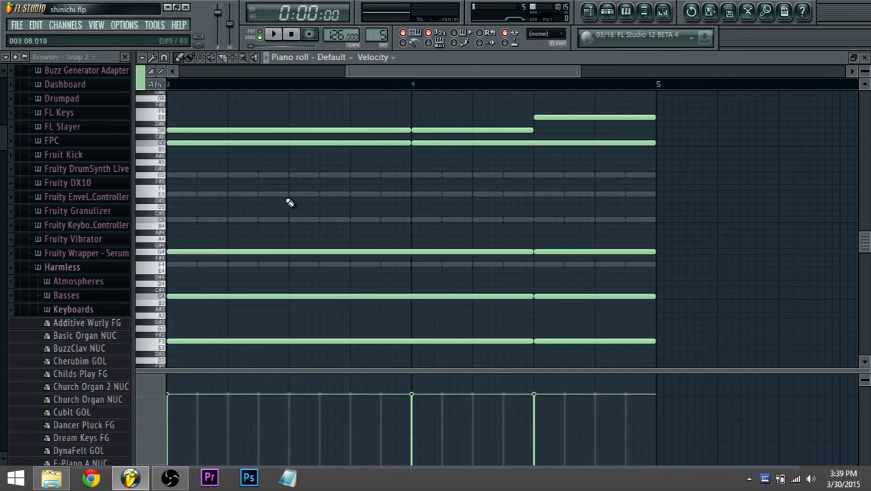
{"action": "left_click", "coordinate": [607, 11]}
{"action": "left_click", "coordinate": [310, 276]}
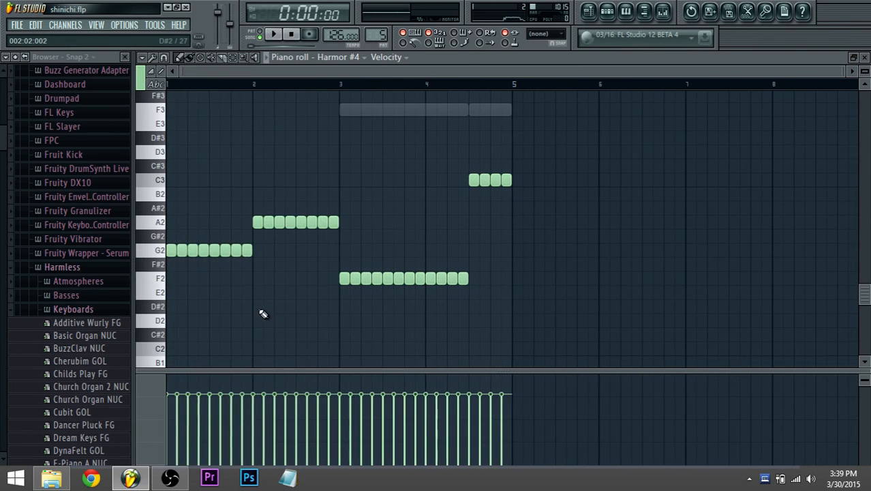
{"action": "scroll", "coordinate": [166, 273], "scroll_direction": "down", "scroll_amount": 3}
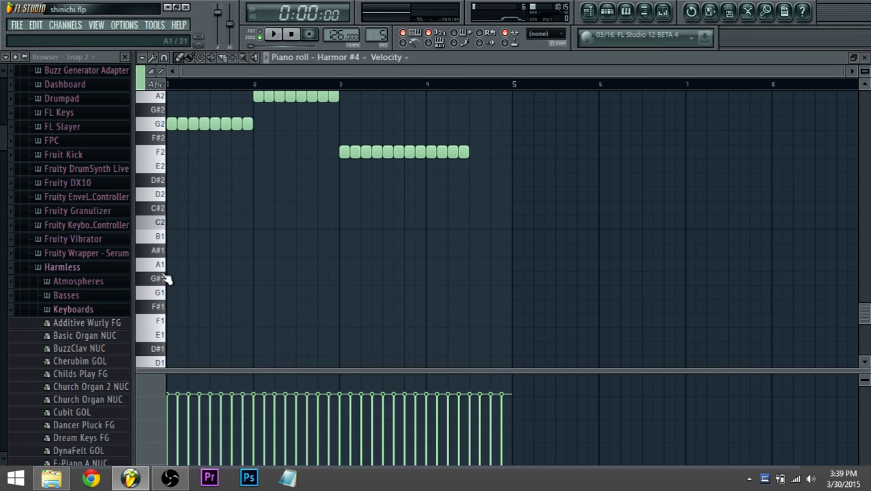
{"action": "left_click", "coordinate": [163, 296]}
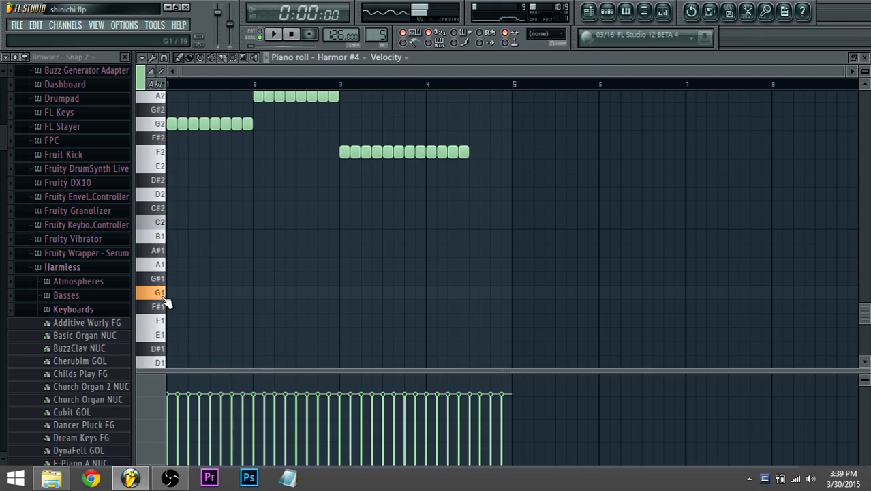
{"action": "scroll", "coordinate": [191, 292], "scroll_direction": "up", "scroll_amount": 5}
{"action": "scroll", "coordinate": [193, 292], "scroll_direction": "down", "scroll_amount": 1}
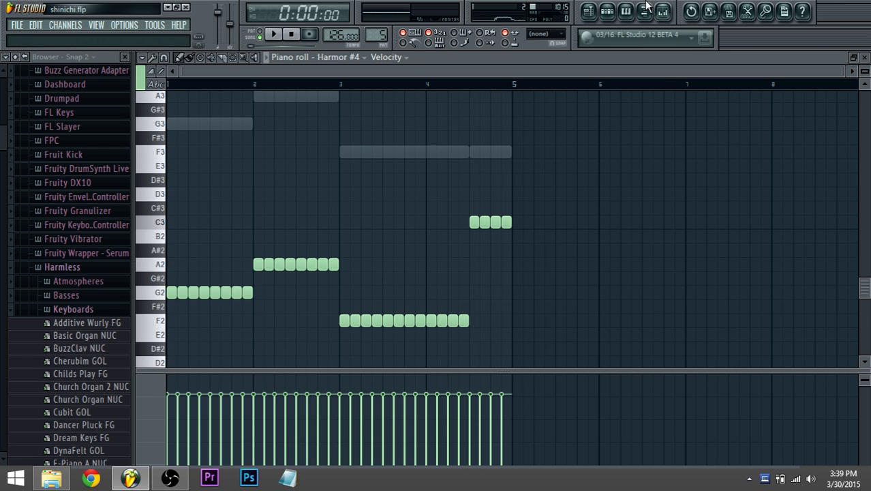
Show the channel rack and the mixer, and start playback to hear the Harmor layers.
{"action": "left_click", "coordinate": [626, 11]}
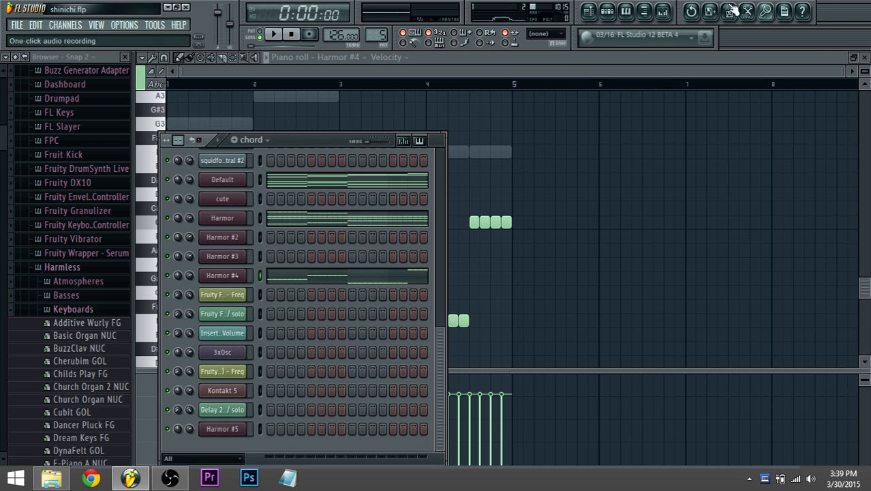
{"action": "left_click", "coordinate": [667, 13]}
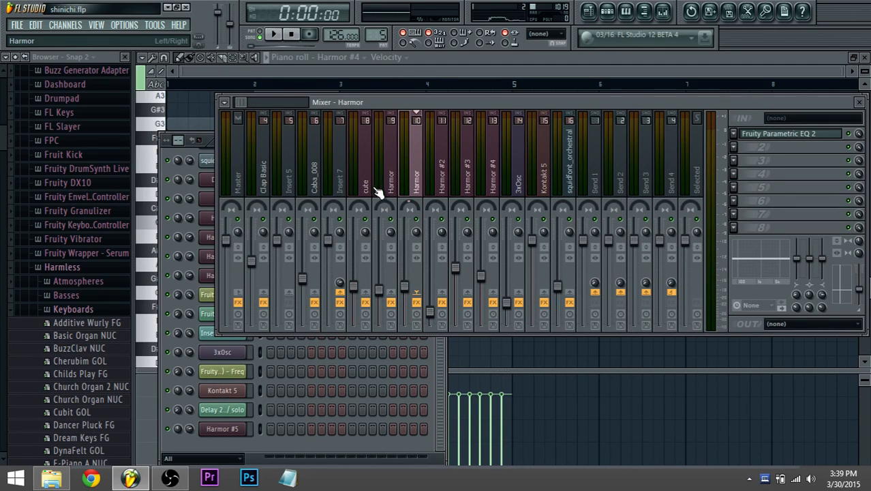
{"action": "key", "text": "space"}
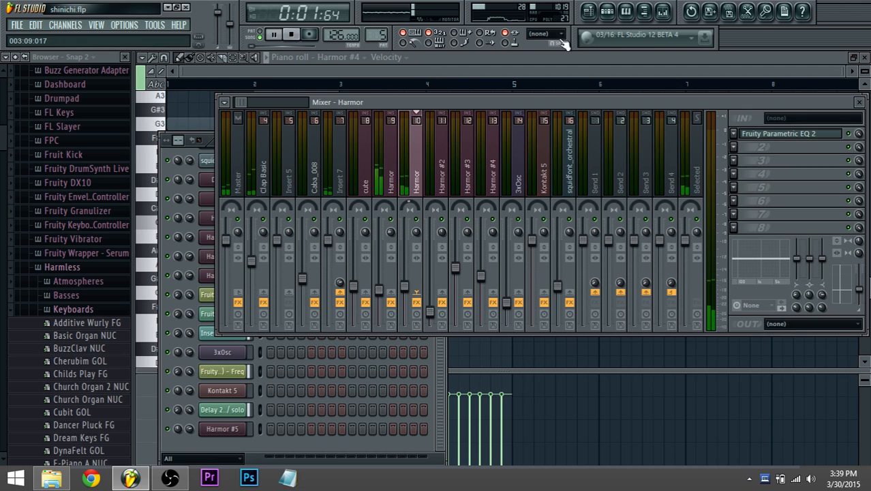
Play the playlist section from bar 33 with the mixer open to compare the Harmor track levels.
{"action": "key", "text": "F5"}
{"action": "left_click", "coordinate": [371, 87]}
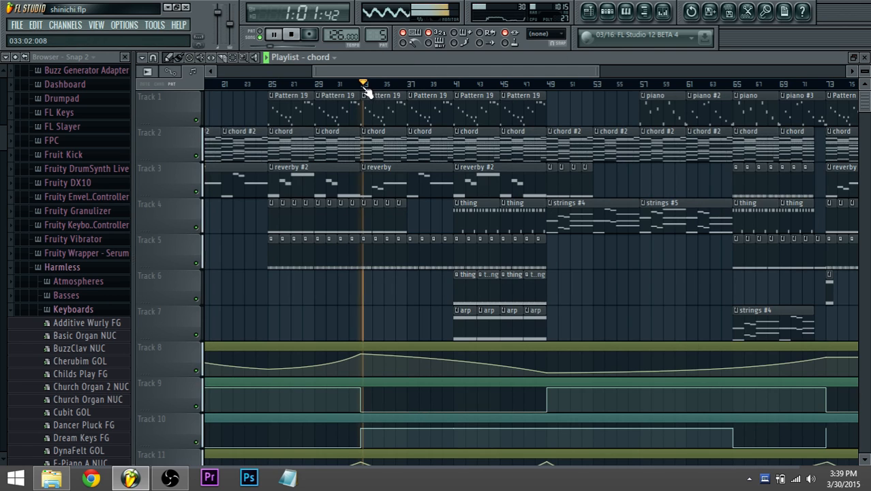
{"action": "key", "text": "F9"}
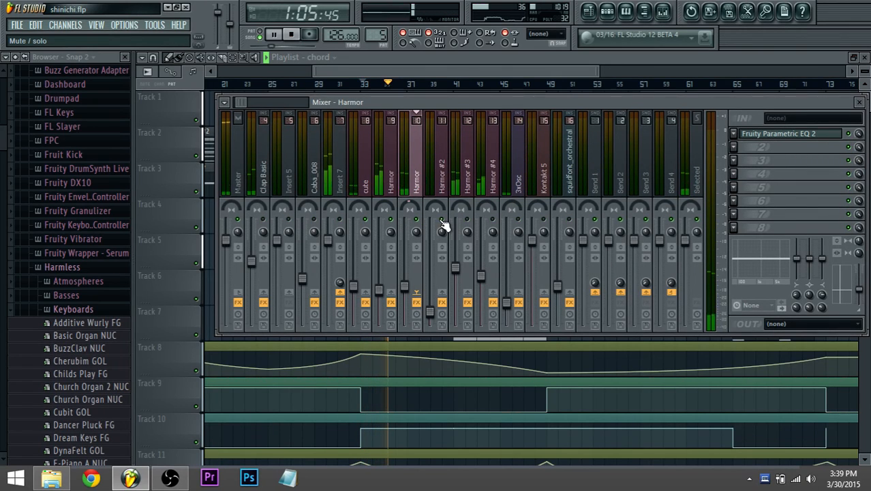
{"action": "key", "text": "space"}
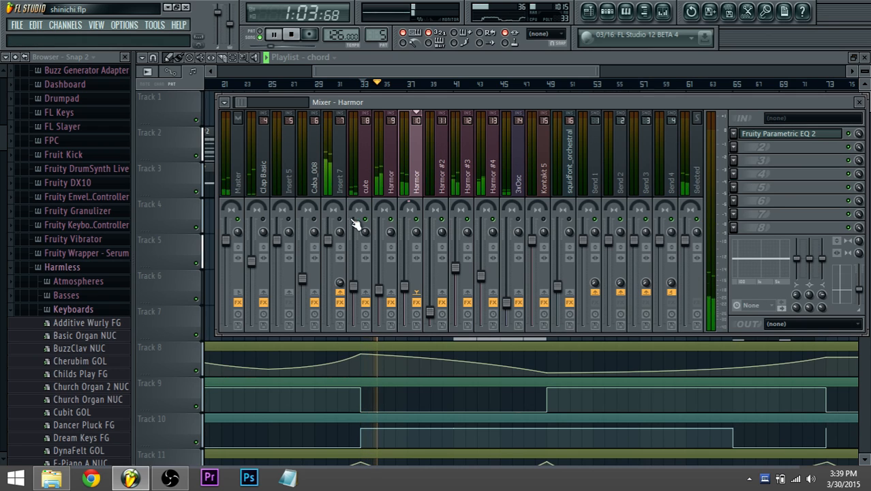
{"action": "left_click", "coordinate": [609, 10]}
{"action": "left_click", "coordinate": [609, 11]}
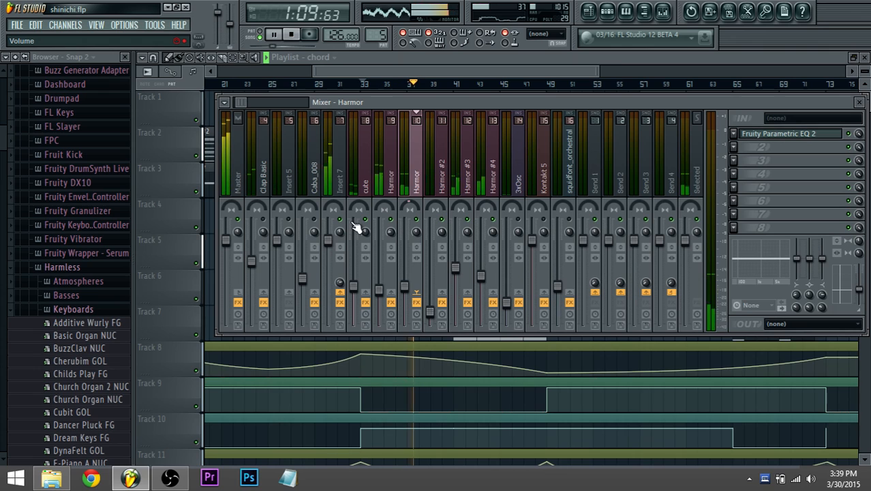
Replay the section from bar 33 to check the Harmor track levels in the mixer, leaving playback stopped.
{"action": "key", "text": "space"}
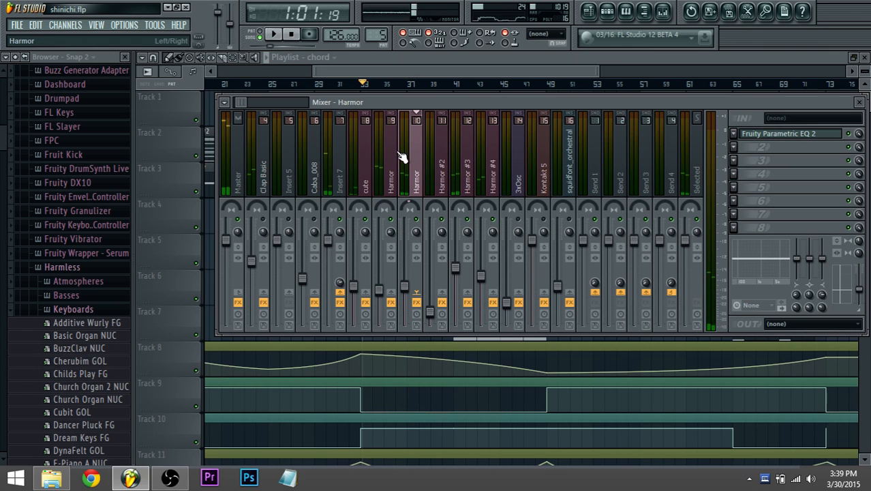
{"action": "key", "text": "space"}
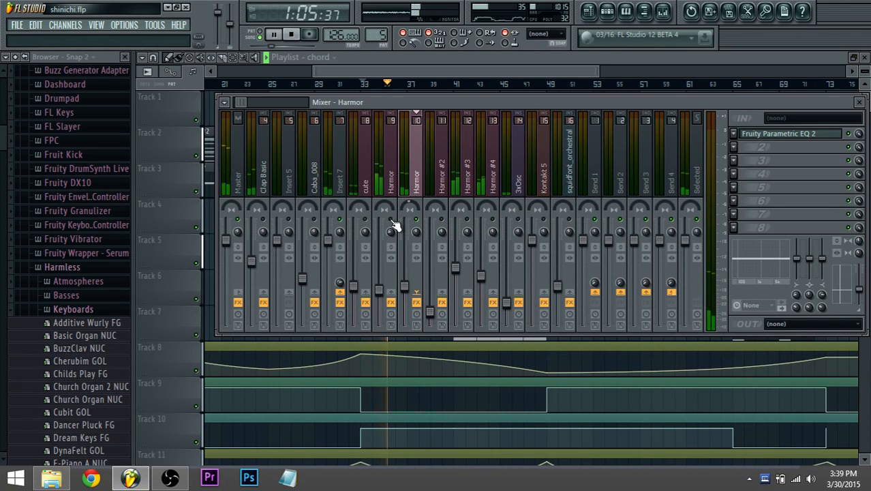
{"action": "key", "text": "space"}
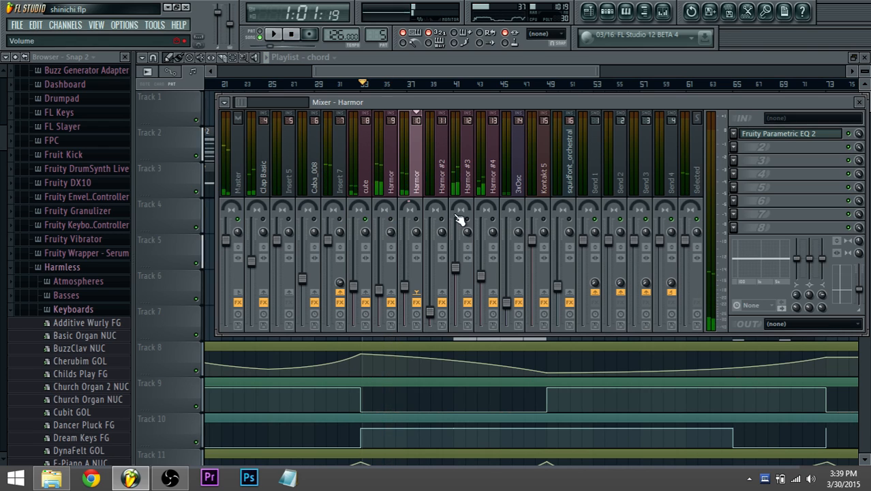
Examine the sidechain input of the Fruity Limiter on Insert 7, and return to the first mixer tracks.
{"action": "left_click", "coordinate": [340, 184]}
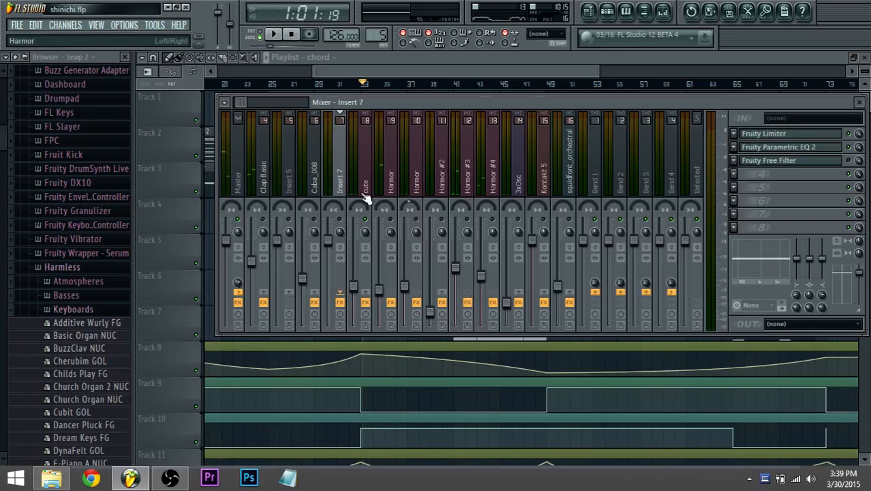
{"action": "left_click", "coordinate": [787, 135]}
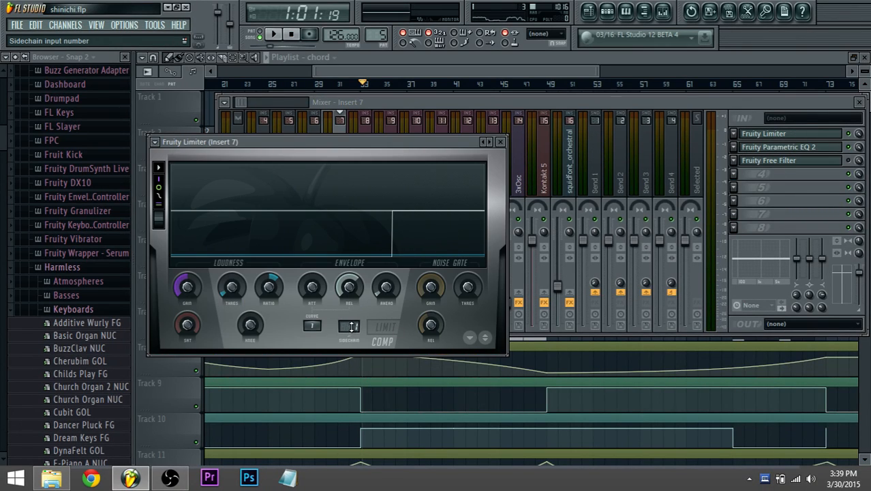
{"action": "left_click", "coordinate": [236, 101]}
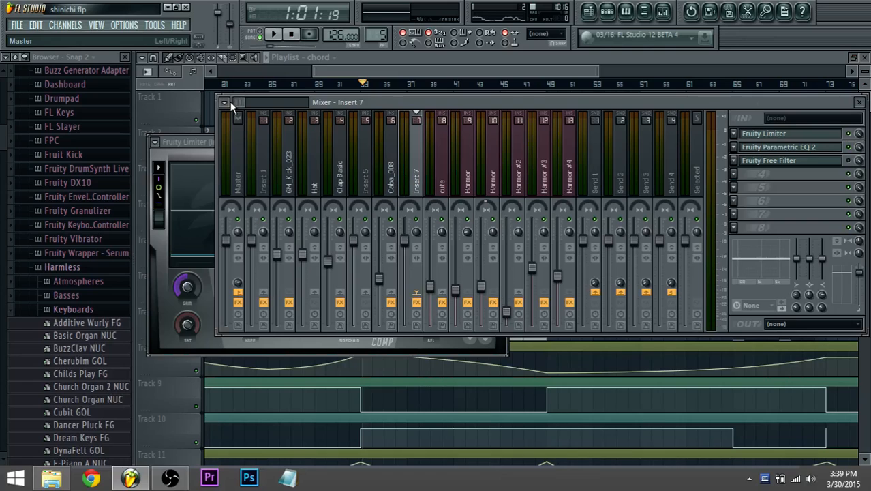
Select the GM_Kick_023 mixer track and briefly show its Fruity Parametric EQ 2.
{"action": "left_click", "coordinate": [292, 184]}
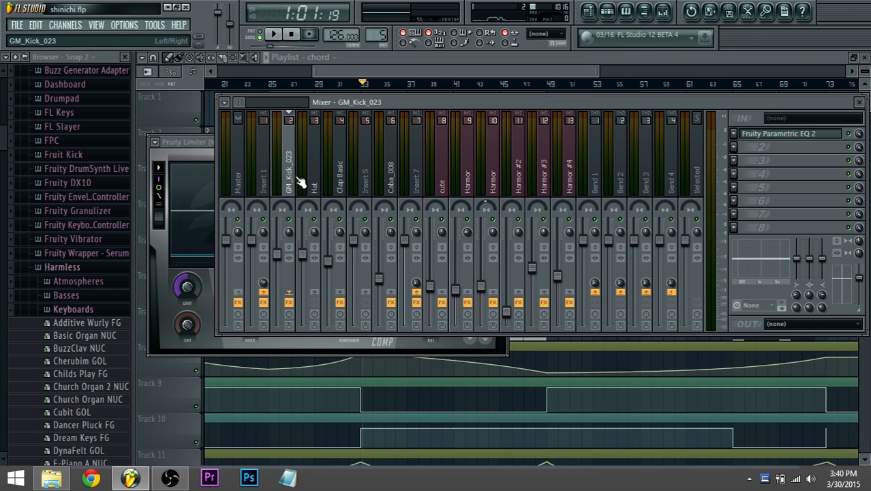
{"action": "left_click", "coordinate": [784, 135]}
{"action": "left_click", "coordinate": [785, 135]}
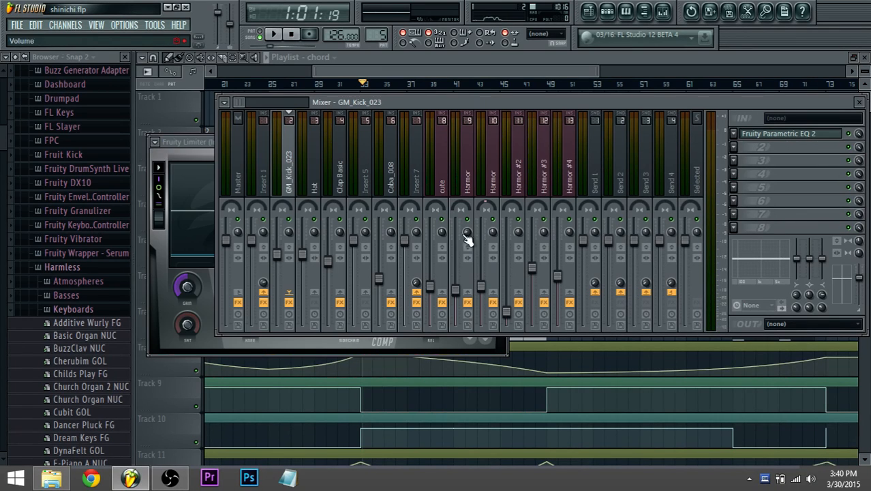
Show the Fruity Limiter on Insert 7 and play the section from bar 33 to watch its compression envelope.
{"action": "left_click", "coordinate": [423, 182]}
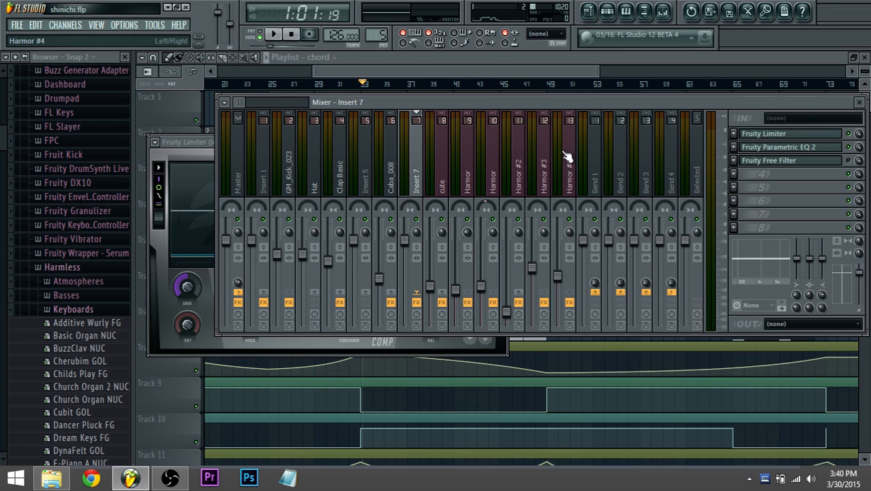
{"action": "left_click", "coordinate": [771, 133]}
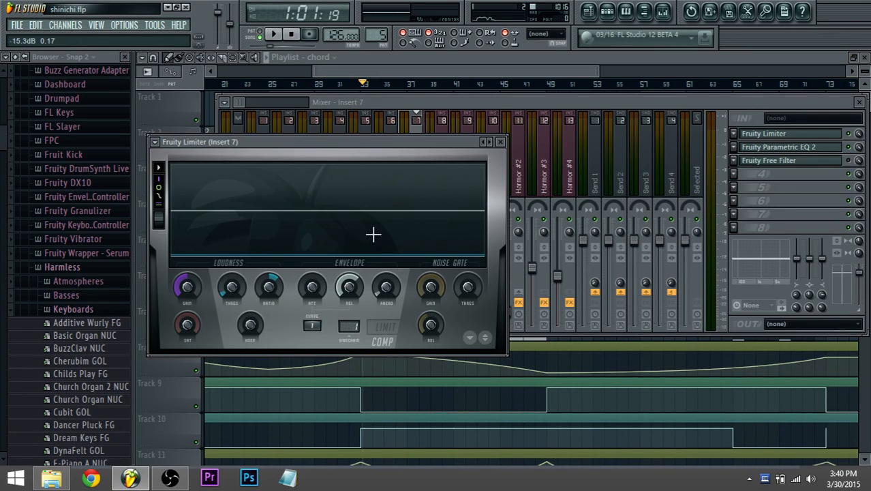
{"action": "left_click", "coordinate": [418, 117]}
{"action": "left_click", "coordinate": [763, 134]}
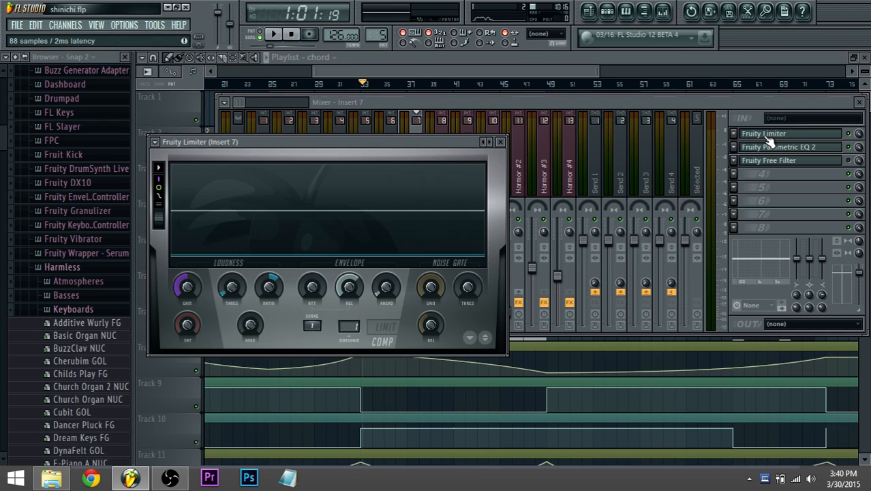
{"action": "key", "text": "space"}
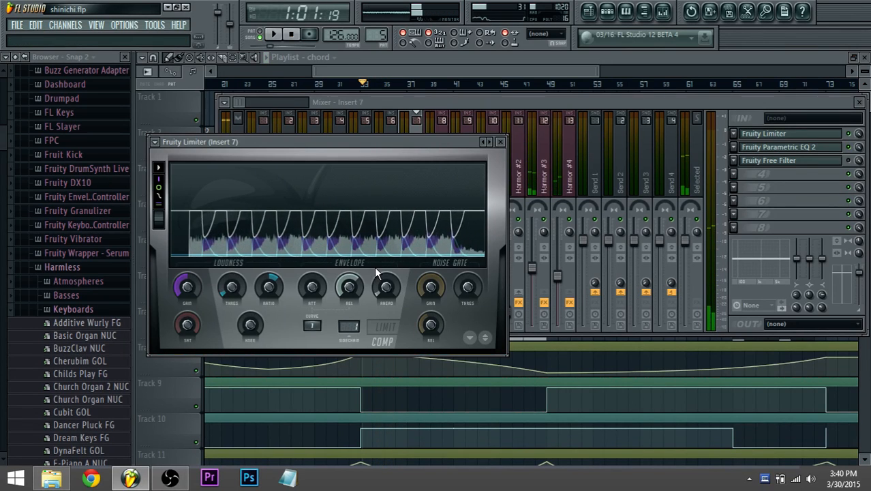
{"action": "left_click", "coordinate": [292, 35]}
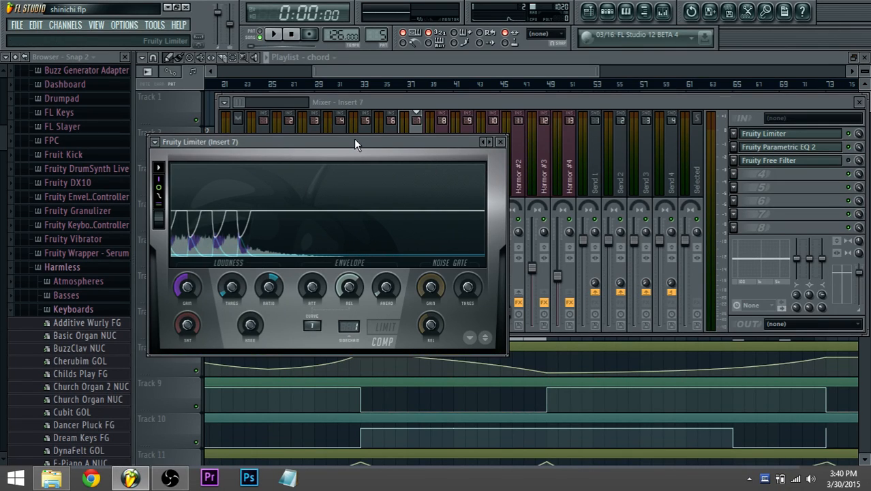
Reposition the Fruity Limiter window and play the song from the start to examine how the compressor threshold acts.
{"action": "left_click_drag", "start_coordinate": [354, 142], "coordinate": [395, 136]}
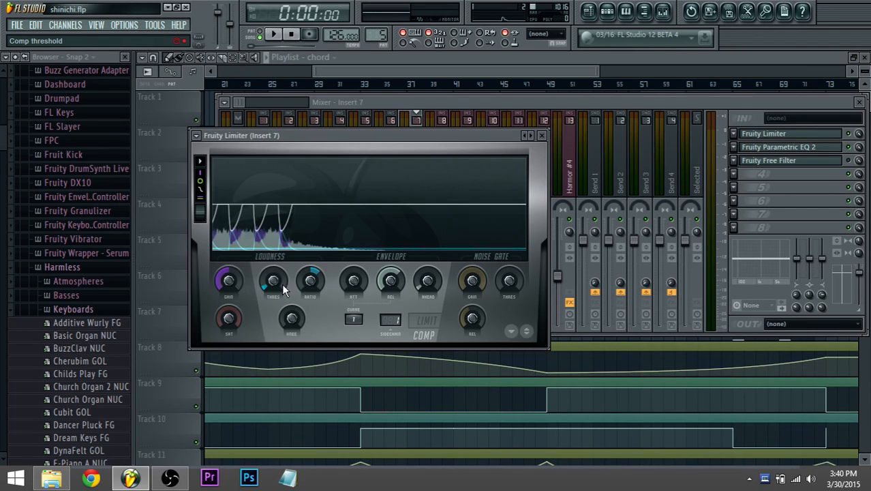
{"action": "key", "text": "space"}
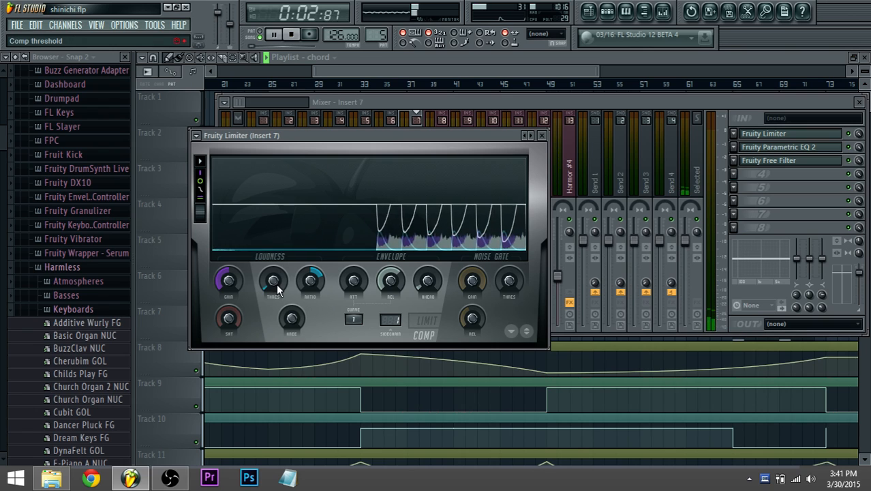
{"action": "key", "text": "space"}
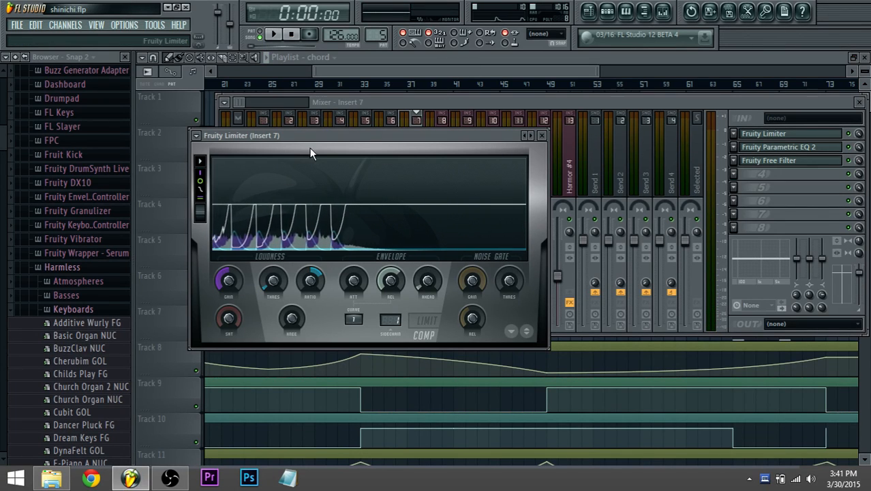
Bring the playlist forward, reopen the mixer, and inspect the effect slots of Insert 1 and Harmor #4.
{"action": "left_click", "coordinate": [399, 60]}
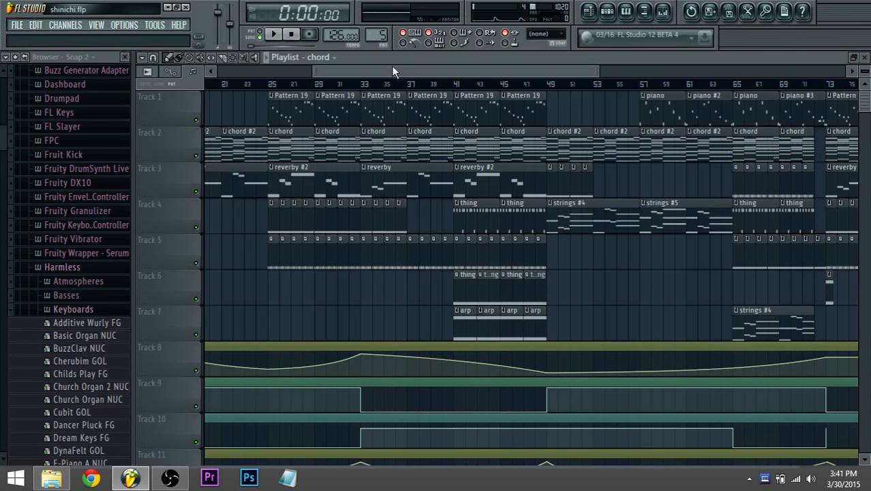
{"action": "left_click", "coordinate": [664, 13]}
{"action": "left_click", "coordinate": [267, 184]}
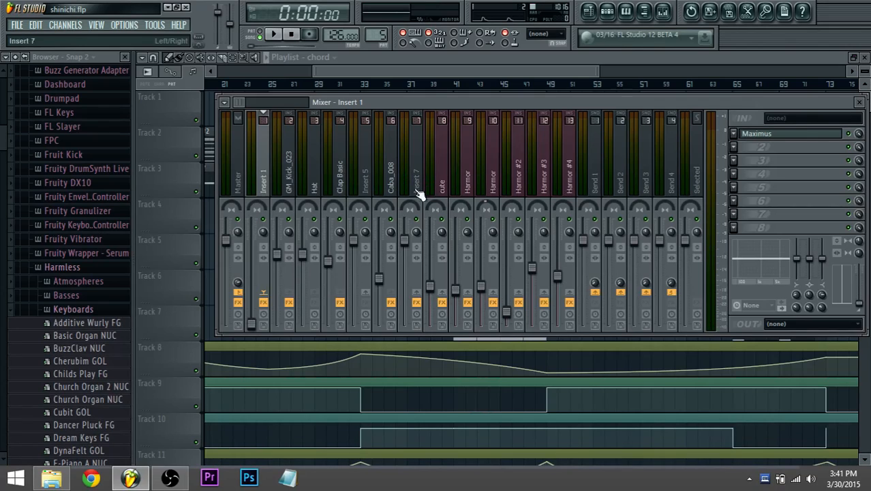
{"action": "left_click", "coordinate": [570, 183]}
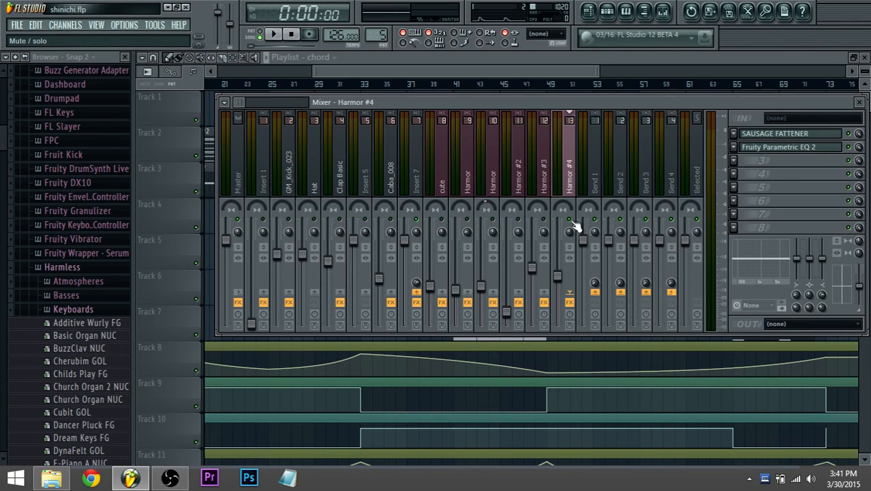
Play the song from bar 41 with the mixer open to check the Harmor #4 level, and stop playback.
{"action": "key", "text": "space"}
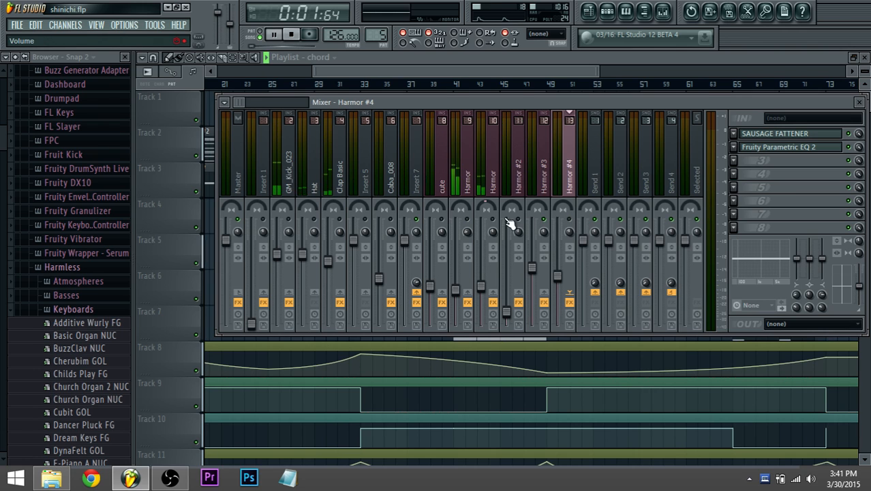
{"action": "key", "text": "F9"}
{"action": "left_click", "coordinate": [455, 83]}
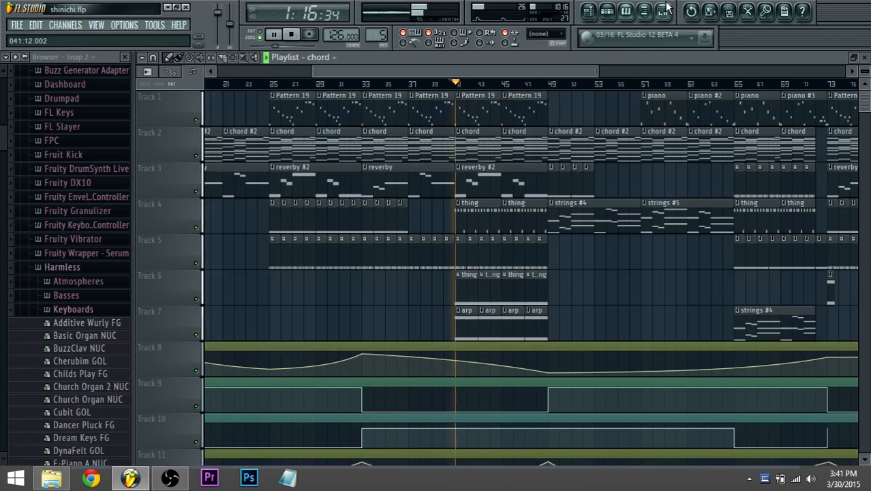
{"action": "key", "text": "F9"}
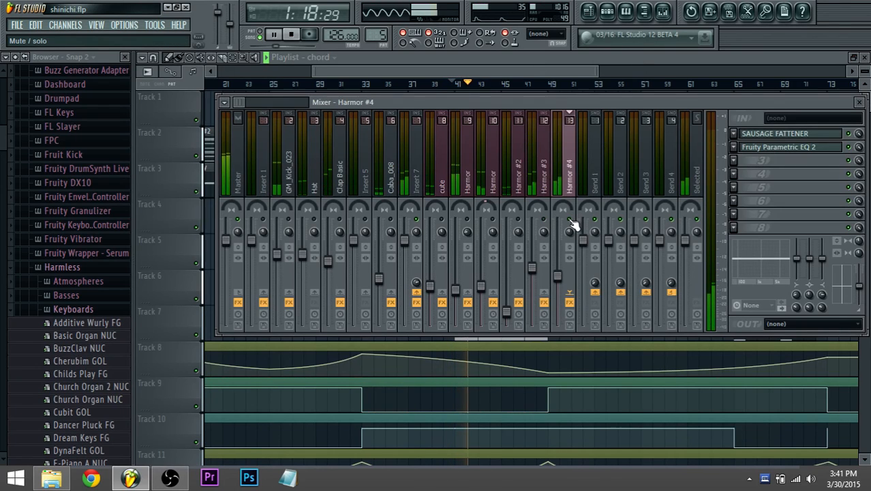
{"action": "key", "text": "space"}
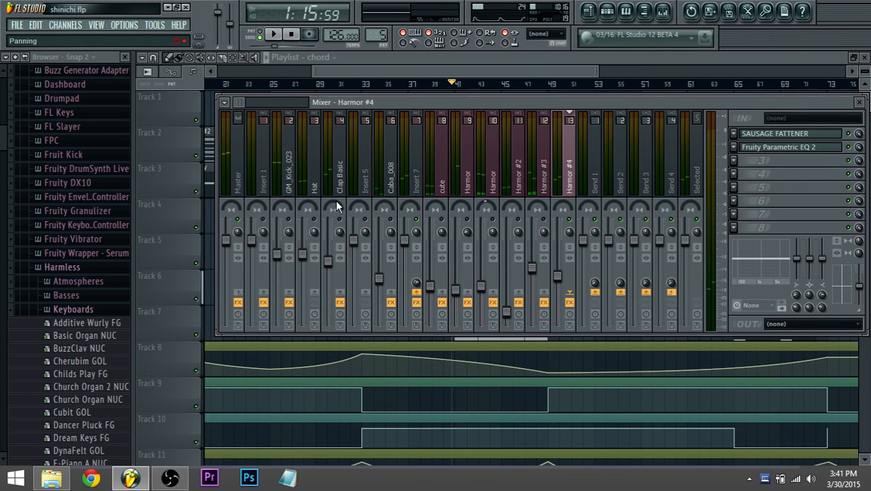
Examine the Fruity Parametric EQ 2 curve on Harmor #4, and select Insert 7 in the mixer.
{"action": "left_click", "coordinate": [788, 152]}
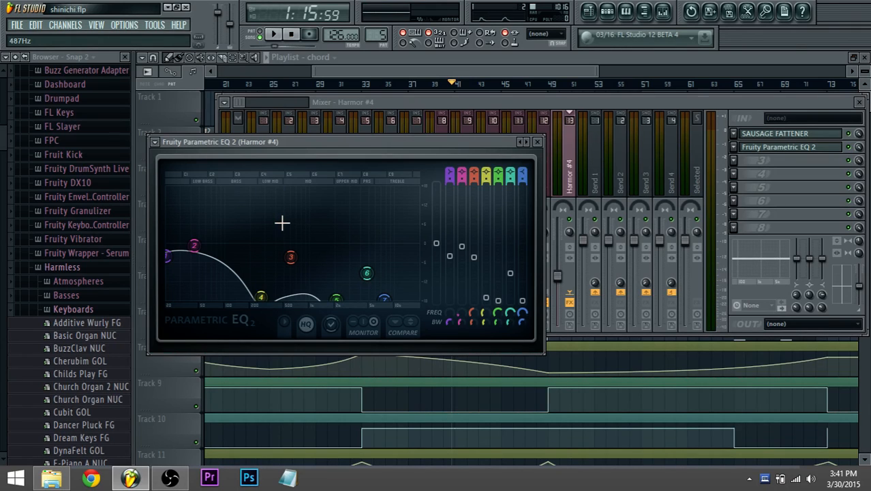
{"action": "left_click", "coordinate": [373, 99]}
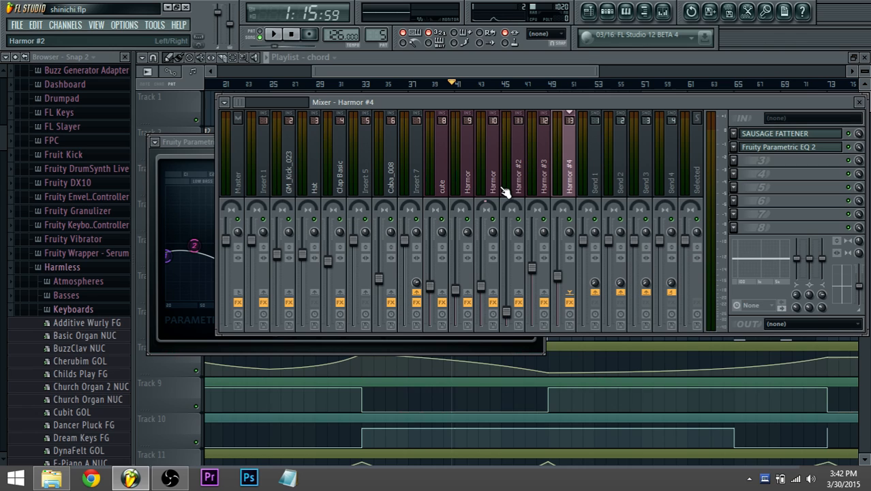
{"action": "left_click", "coordinate": [423, 191]}
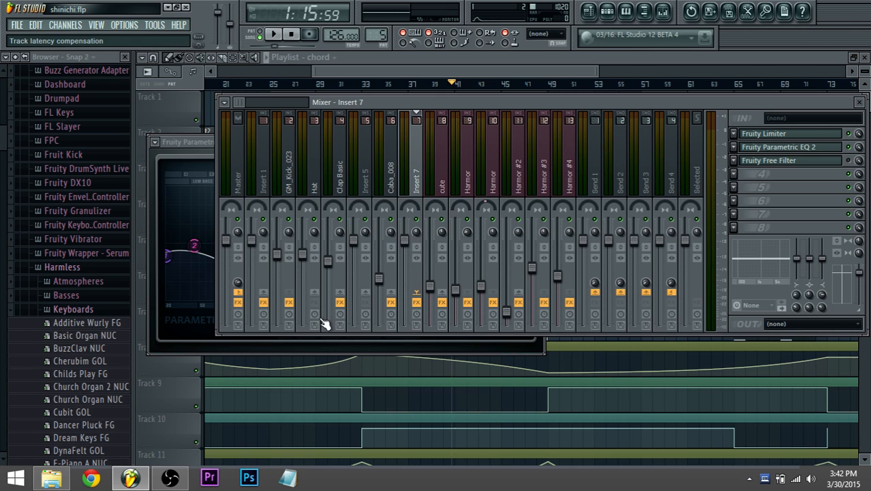
{"action": "mouse_move", "coordinate": [176, 479]}
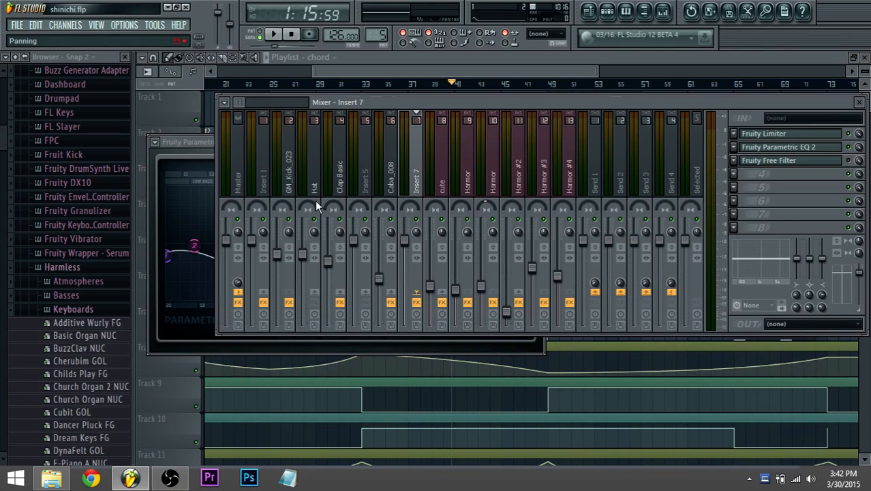
Select the Clap Basic track, show its Fruity Parametric EQ 2, and bring the mixer back to the front.
{"action": "left_click", "coordinate": [345, 191]}
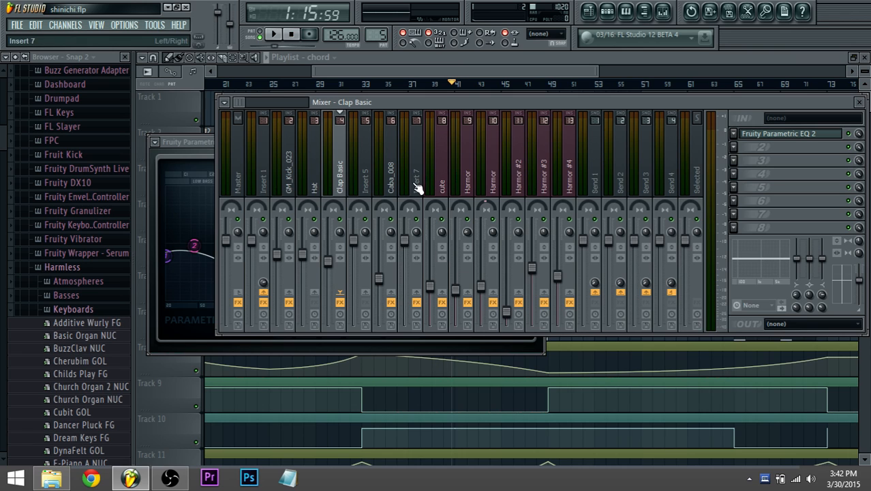
{"action": "left_click", "coordinate": [767, 136]}
{"action": "left_click", "coordinate": [661, 102]}
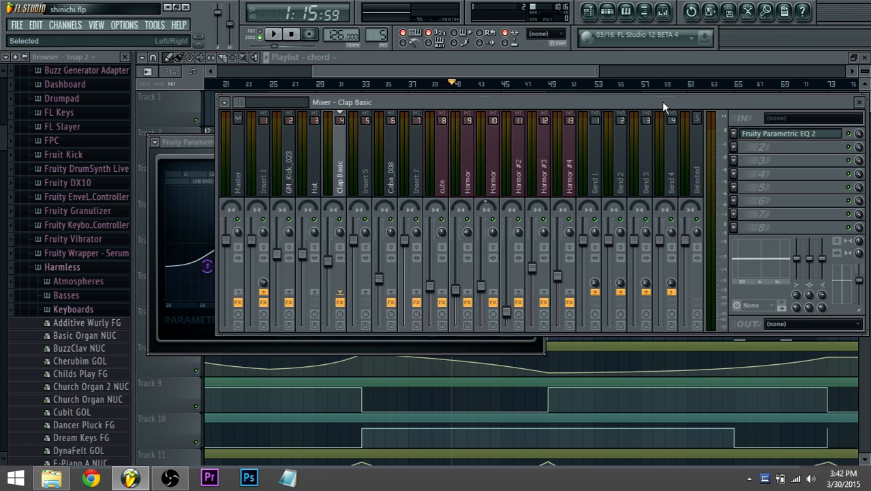
Review the Fruity Limiter settings on Insert 7 again and return to the mixer.
{"action": "left_click", "coordinate": [427, 183]}
{"action": "left_click", "coordinate": [778, 134]}
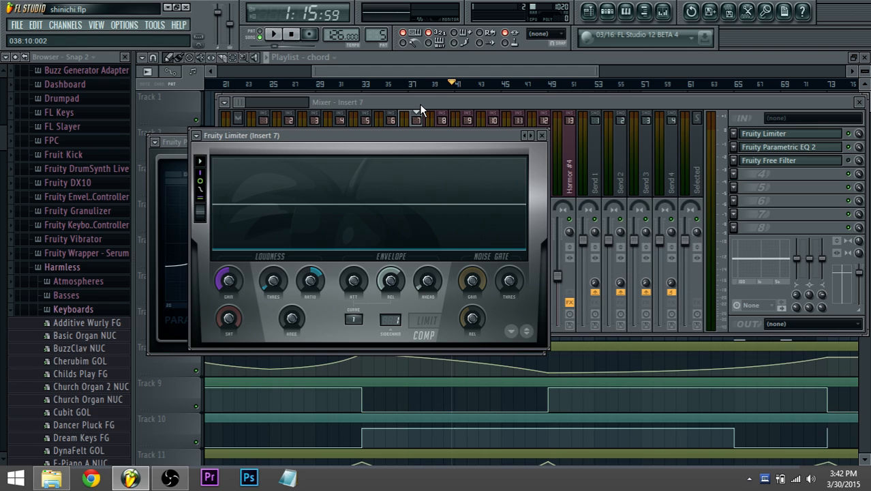
{"action": "left_click", "coordinate": [244, 109]}
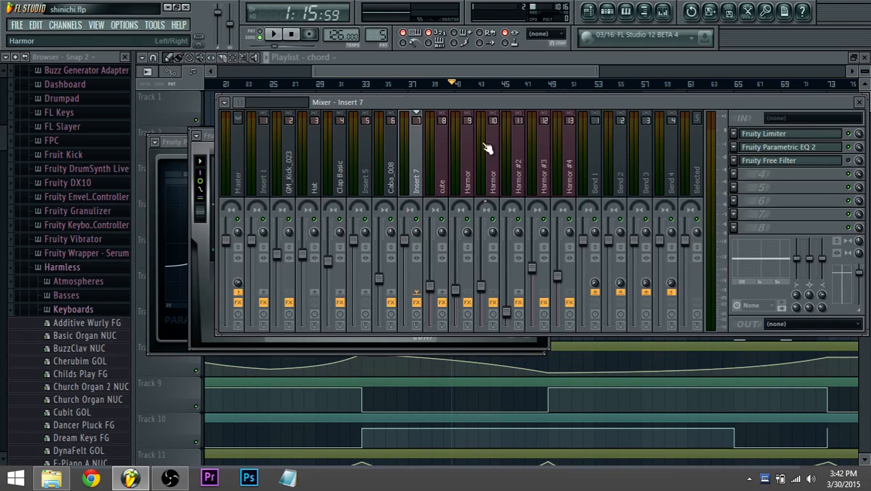
Examine the Fruity Parametric EQ 2 curves on Harmor (insert 10) and Harmor #2 (insert 11).
{"action": "left_click_drag", "start_coordinate": [241, 103], "coordinate": [242, 103]}
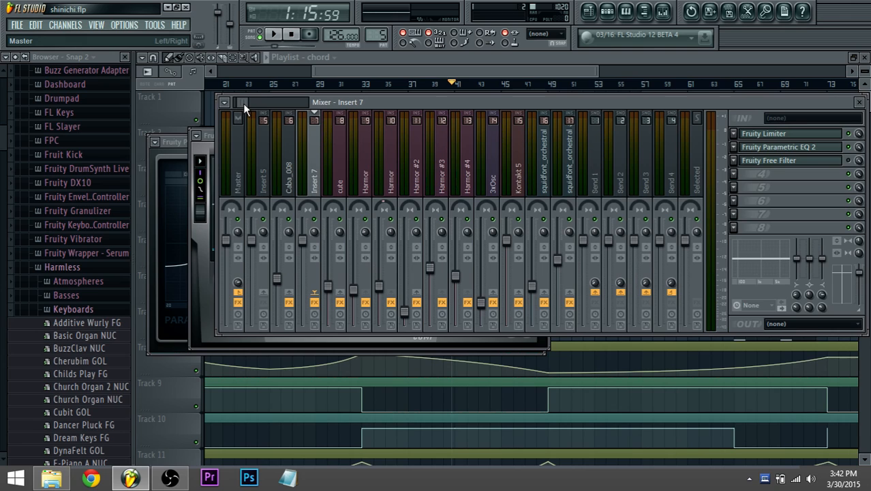
{"action": "left_click", "coordinate": [397, 189]}
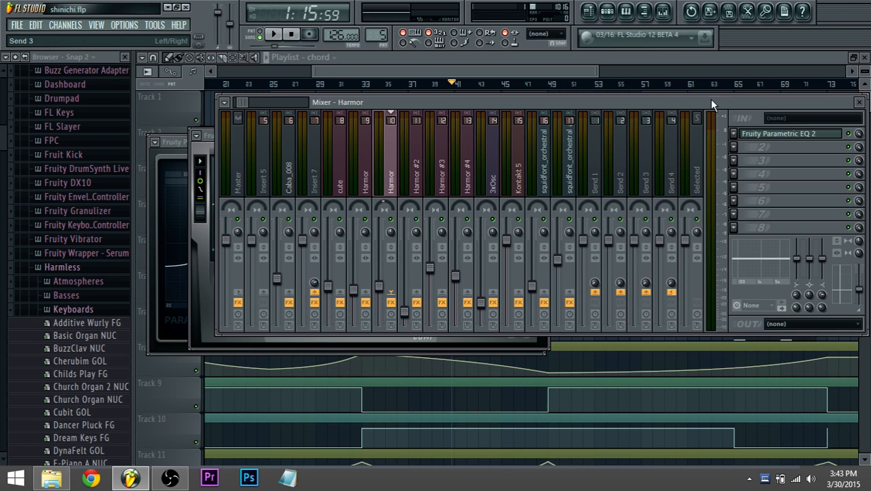
{"action": "left_click", "coordinate": [753, 135]}
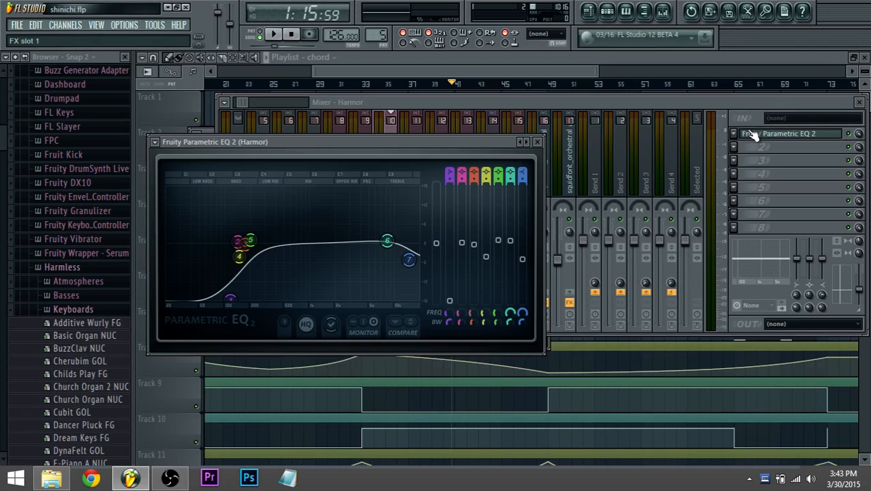
{"action": "left_click", "coordinate": [416, 124]}
{"action": "left_click", "coordinate": [794, 148]}
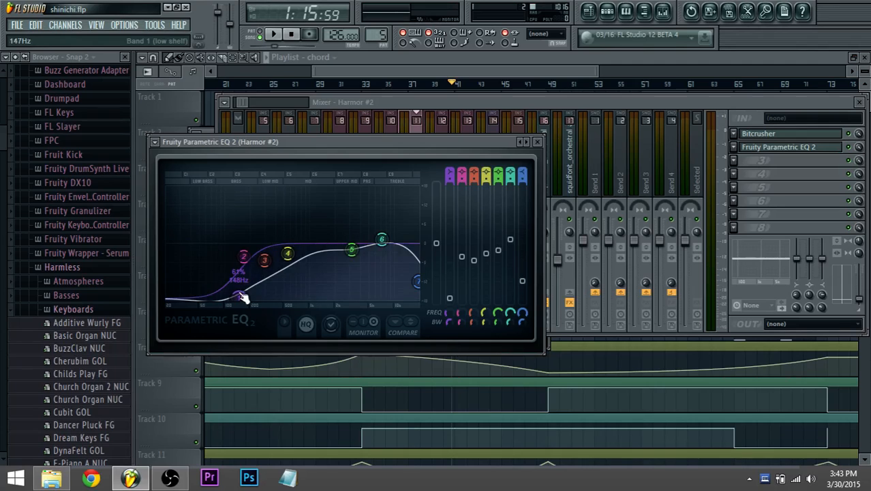
During playback, lower bands 1 and 2 of Harmor #2's Fruity Parametric EQ 2 and raise band 4 to about 510 Hz.
{"action": "left_click", "coordinate": [450, 100]}
{"action": "key", "text": "space"}
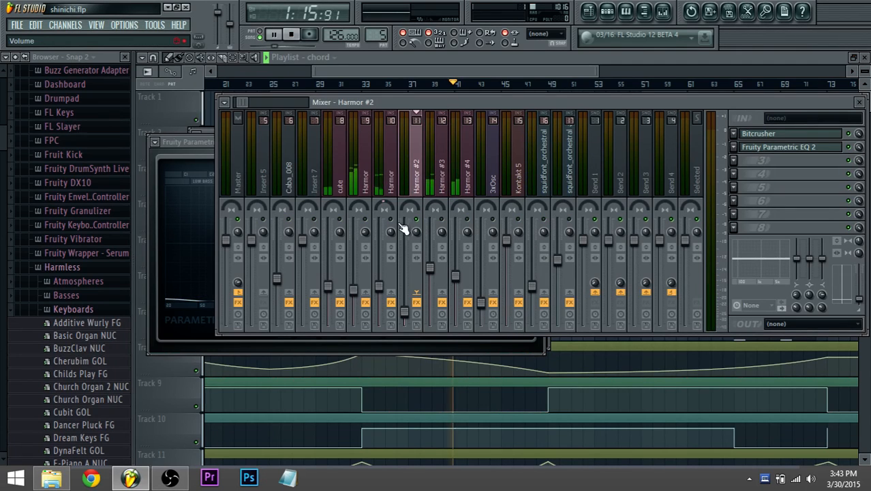
{"action": "left_click", "coordinate": [804, 150]}
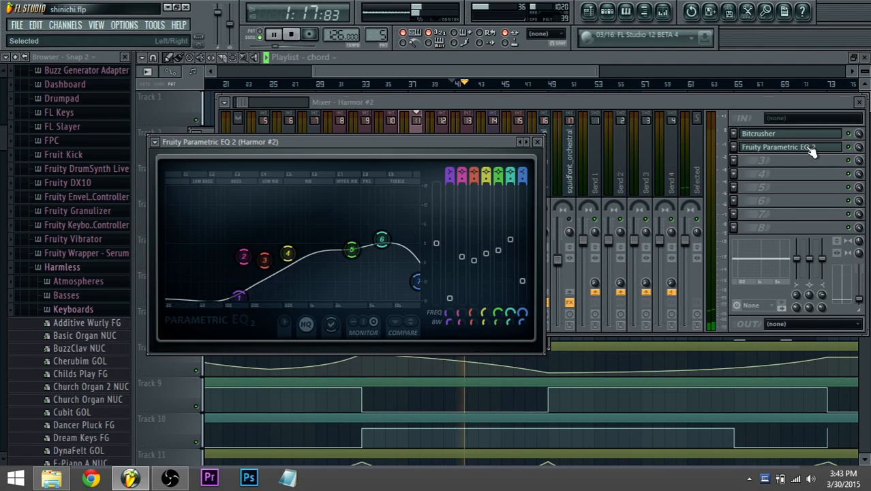
{"action": "mouse_move", "coordinate": [239, 295]}
{"action": "left_mouse_down"}
{"action": "mouse_move", "coordinate": [210, 269]}
{"action": "mouse_move", "coordinate": [220, 235]}
{"action": "mouse_move", "coordinate": [235, 229]}
{"action": "mouse_move", "coordinate": [225, 205]}
{"action": "mouse_move", "coordinate": [226, 231]}
{"action": "mouse_move", "coordinate": [239, 237]}
{"action": "mouse_move", "coordinate": [216, 281]}
{"action": "mouse_move", "coordinate": [237, 299]}
{"action": "left_mouse_up"}
{"action": "key", "text": "space"}
{"action": "left_click_drag", "start_coordinate": [239, 238], "coordinate": [239, 286]}
{"action": "key", "text": "space"}
{"action": "left_click_drag", "start_coordinate": [288, 254], "coordinate": [284, 245]}
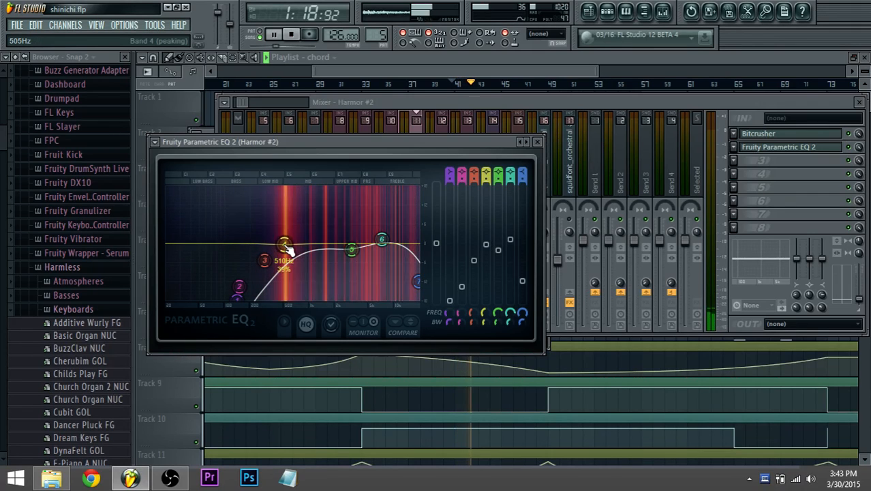
{"action": "key", "text": "space"}
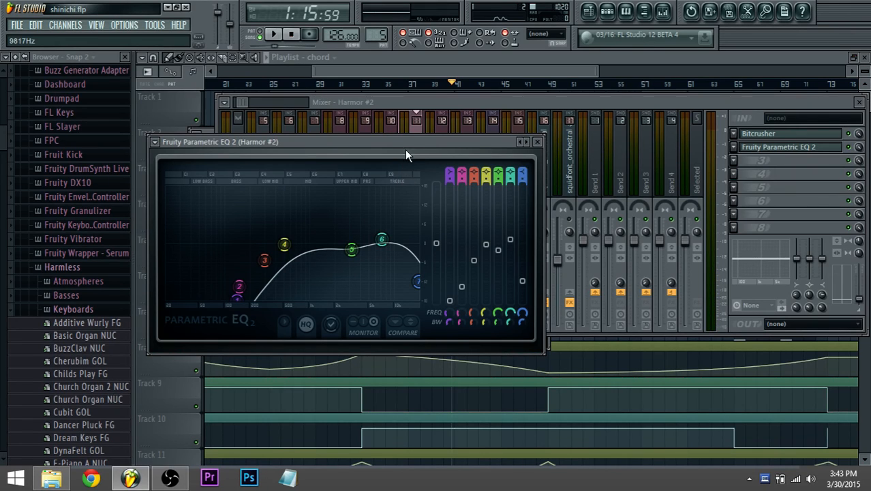
Review the adjusted Fruity Parametric EQ 2 curve on Harmor #2 and return to the mixer.
{"action": "left_click", "coordinate": [426, 101]}
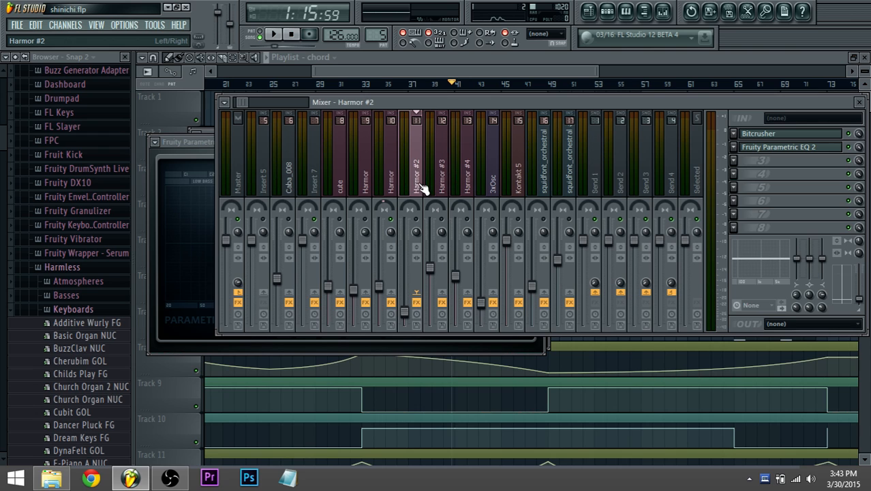
{"action": "left_click", "coordinate": [759, 147]}
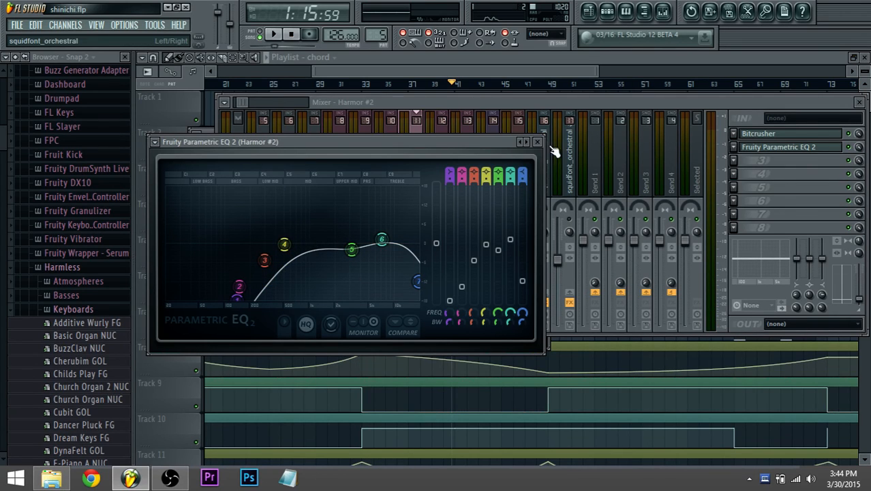
{"action": "left_click", "coordinate": [431, 103]}
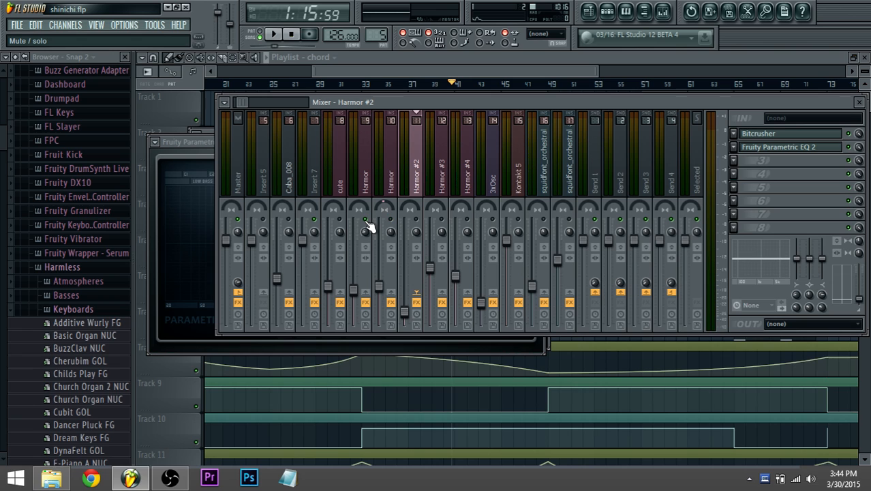
Play the song and move band 6 of the Fruity Parametric EQ 2 on Harmor (insert 9) to about 11014 Hz at 3.9 dB.
{"action": "key", "text": "space"}
{"action": "left_click", "coordinate": [369, 193]}
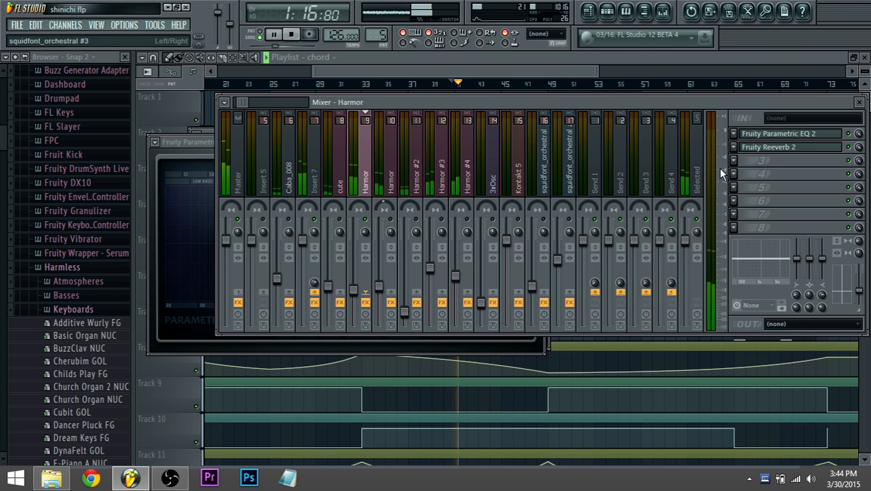
{"action": "left_click", "coordinate": [775, 135]}
{"action": "key", "text": "space"}
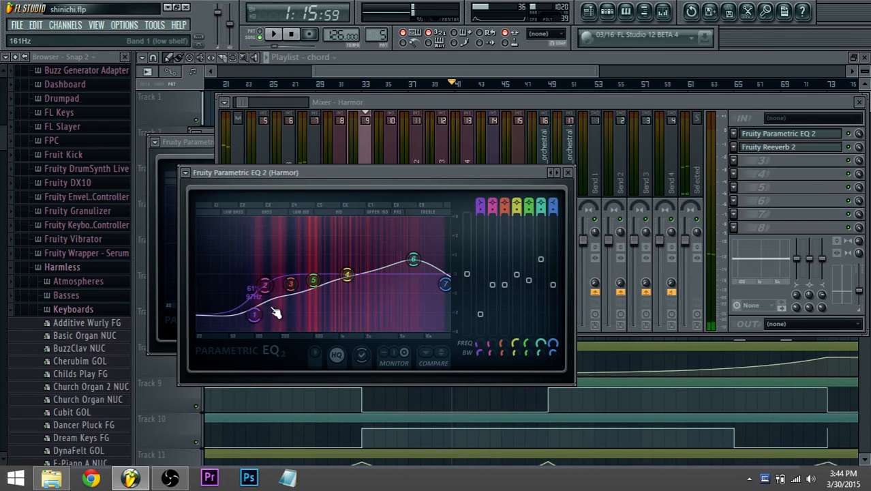
{"action": "left_click_drag", "start_coordinate": [415, 257], "coordinate": [428, 260]}
{"action": "key", "text": "space"}
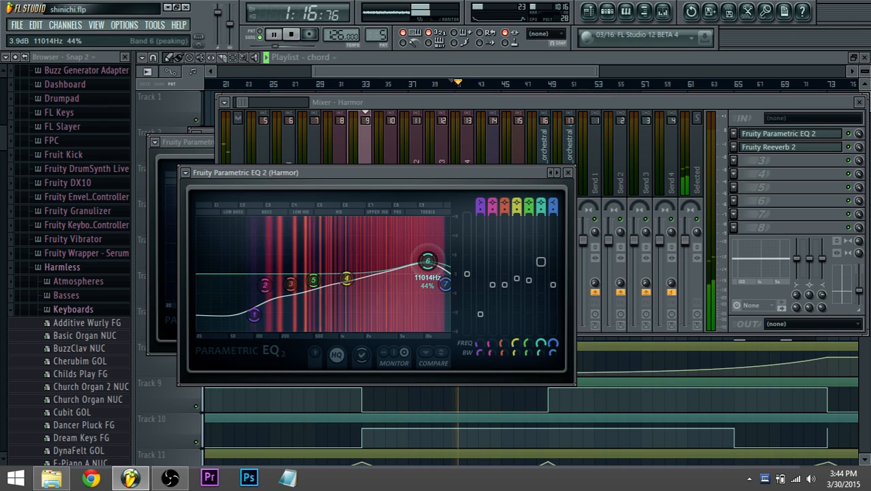
{"action": "key", "text": "space"}
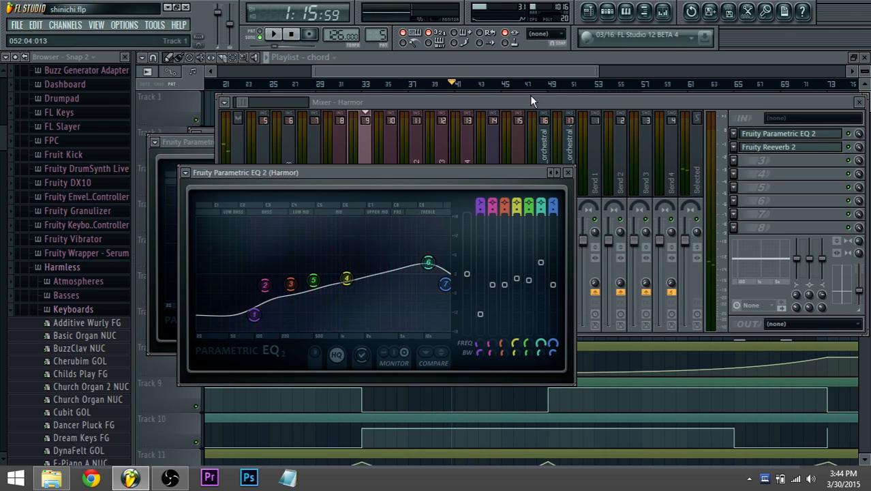
Audition Harmor #4 and shift band 5 of its Fruity Parametric EQ 2 to a lower frequency, keeping it near the lowest level.
{"action": "left_click", "coordinate": [532, 101]}
{"action": "left_click", "coordinate": [468, 176]}
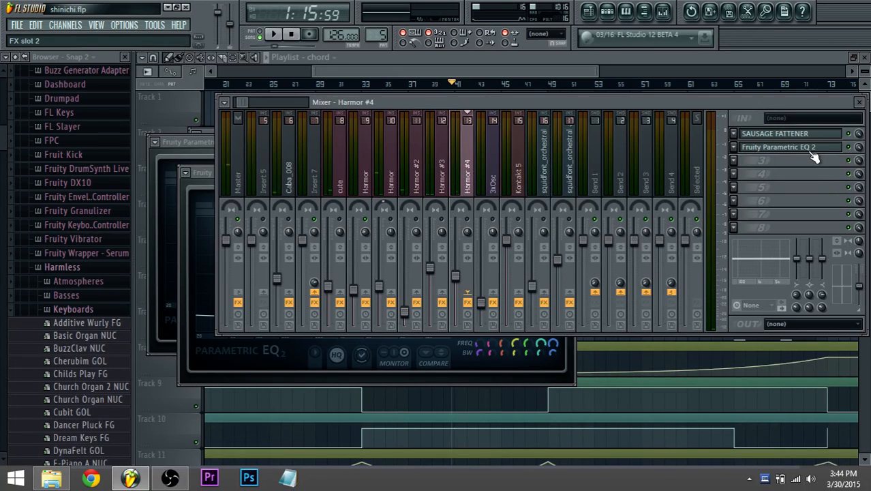
{"action": "key", "text": "space"}
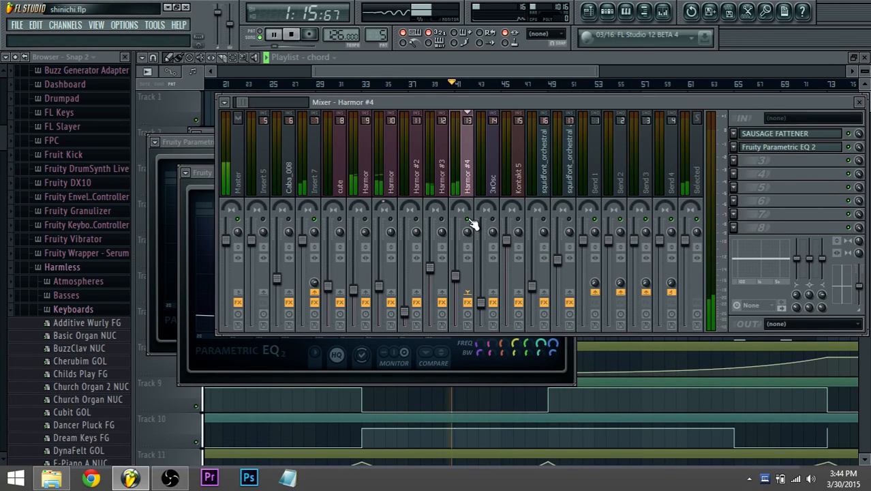
{"action": "left_click", "coordinate": [808, 146]}
{"action": "left_click_drag", "start_coordinate": [336, 299], "coordinate": [317, 299]}
{"action": "key", "text": "space"}
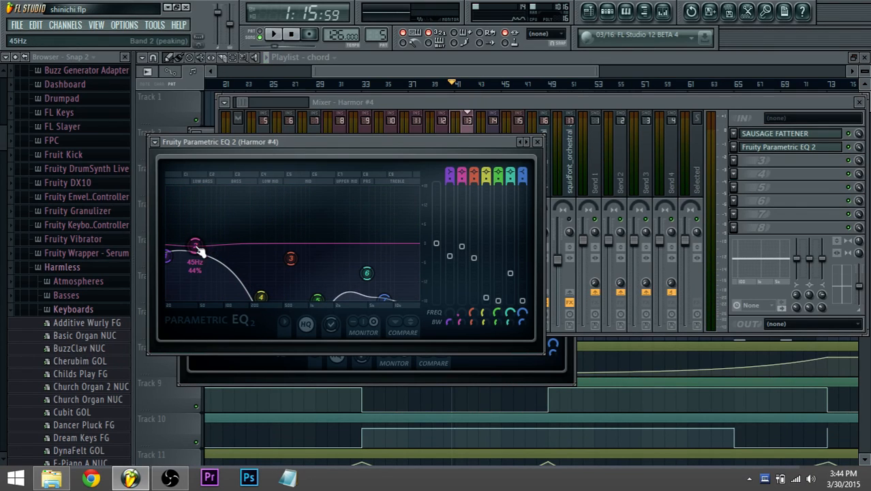
{"action": "left_click_drag", "start_coordinate": [317, 298], "coordinate": [325, 297]}
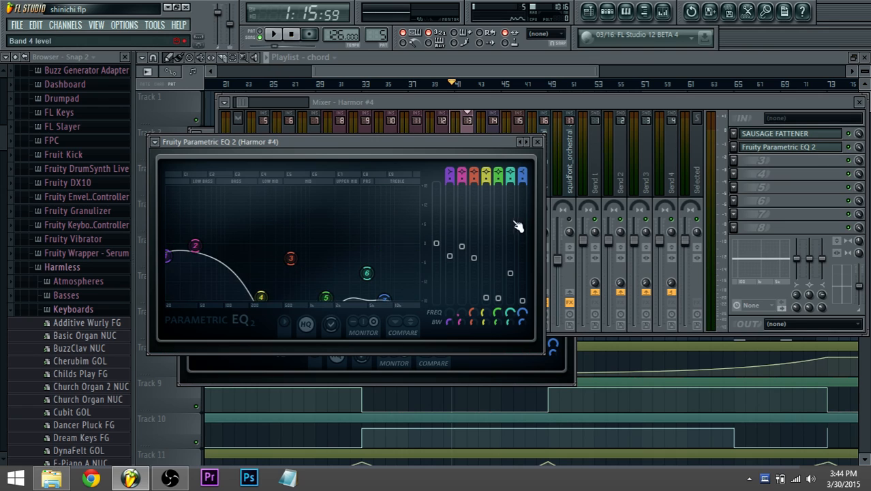
Look through the effect slots of the 3xOsc, squidfont_orchestral #3 and squidfont_orchestral mixer tracks.
{"action": "left_click", "coordinate": [672, 109]}
{"action": "left_click", "coordinate": [497, 179]}
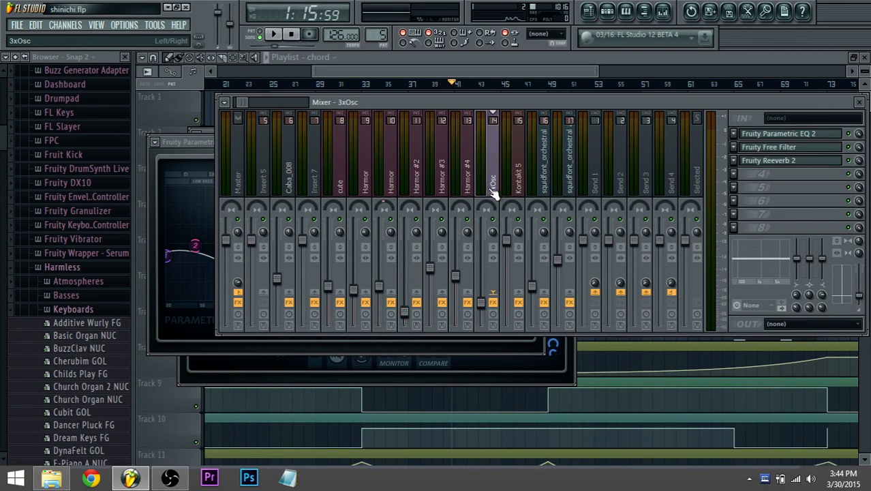
{"action": "scroll", "coordinate": [500, 188], "scroll_direction": "down", "scroll_amount": 7}
{"action": "left_click", "coordinate": [460, 183]}
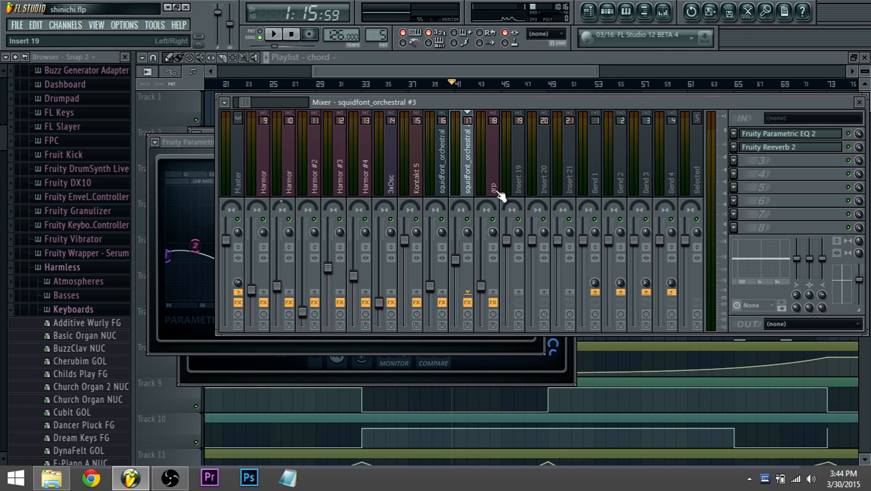
{"action": "left_click", "coordinate": [448, 185]}
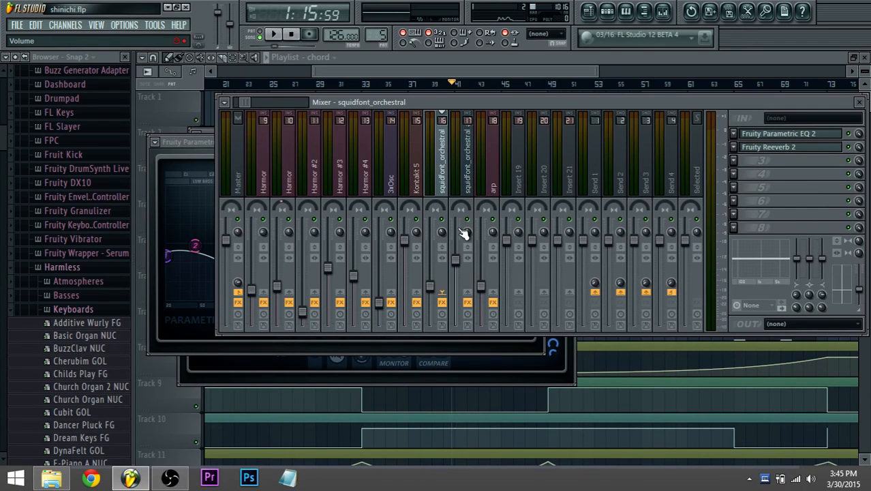
Start song playback just before bar 49, where strings #4 begins, with the mixer showing.
{"action": "left_click_drag", "start_coordinate": [510, 72], "coordinate": [548, 73]}
{"action": "left_click", "coordinate": [435, 85]}
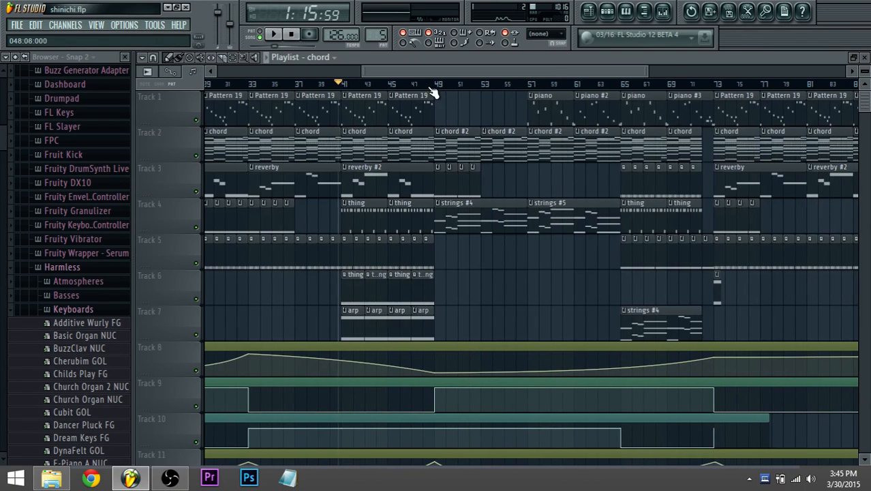
{"action": "left_click", "coordinate": [668, 22]}
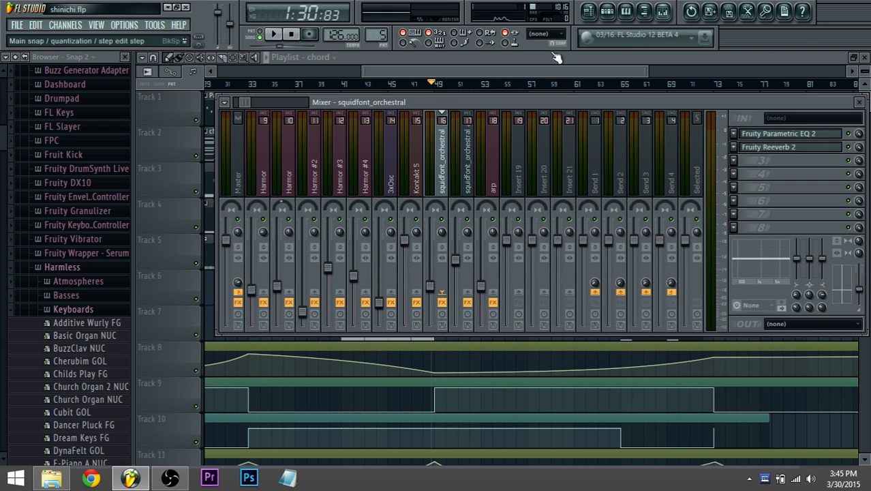
{"action": "key", "text": "space"}
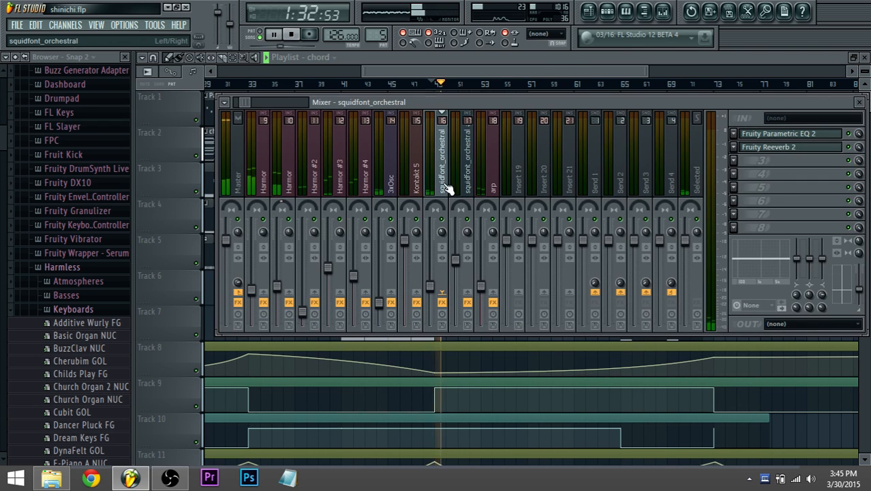
On squidfont_orchestral's Fruity Parametric EQ 2, raise band 6 slightly, lower band 2, and lower band 3 at about 199 Hz.
{"action": "left_click", "coordinate": [772, 135]}
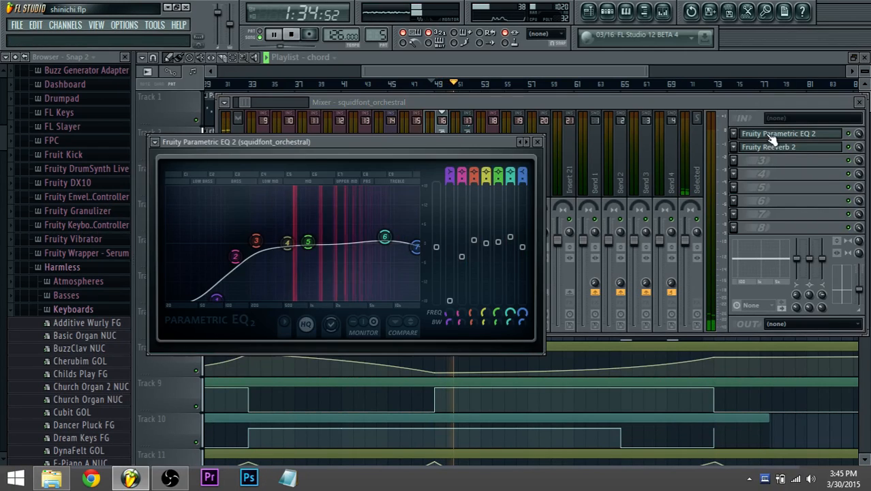
{"action": "left_click_drag", "start_coordinate": [388, 232], "coordinate": [395, 234]}
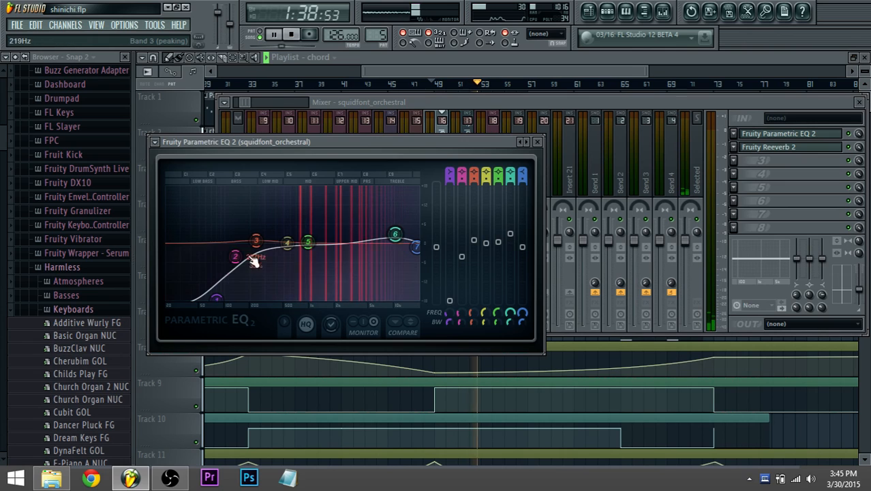
{"action": "key", "text": "space"}
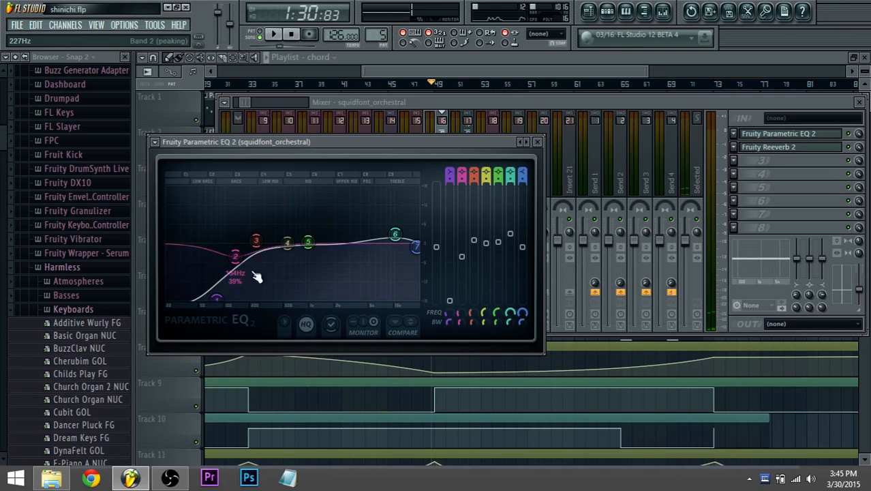
{"action": "mouse_move", "coordinate": [236, 256]}
{"action": "left_mouse_down"}
{"action": "mouse_move", "coordinate": [234, 265]}
{"action": "mouse_move", "coordinate": [250, 251]}
{"action": "mouse_move", "coordinate": [232, 269]}
{"action": "left_mouse_up"}
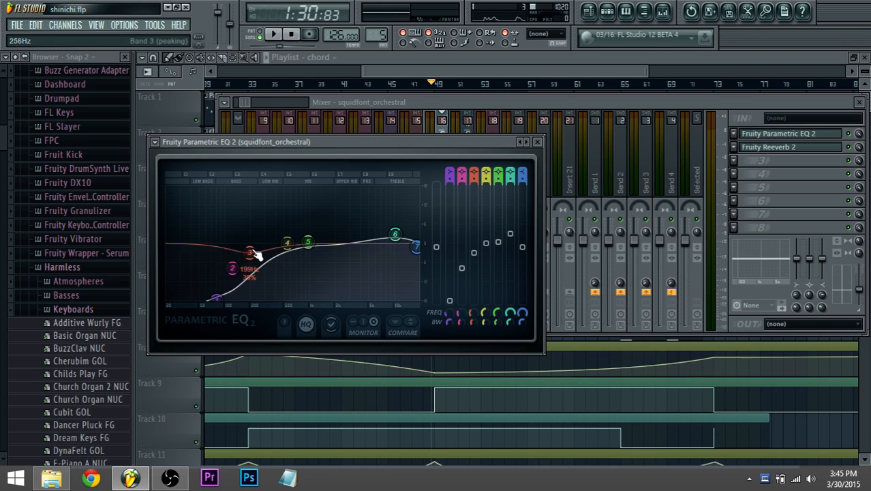
{"action": "left_click", "coordinate": [517, 104]}
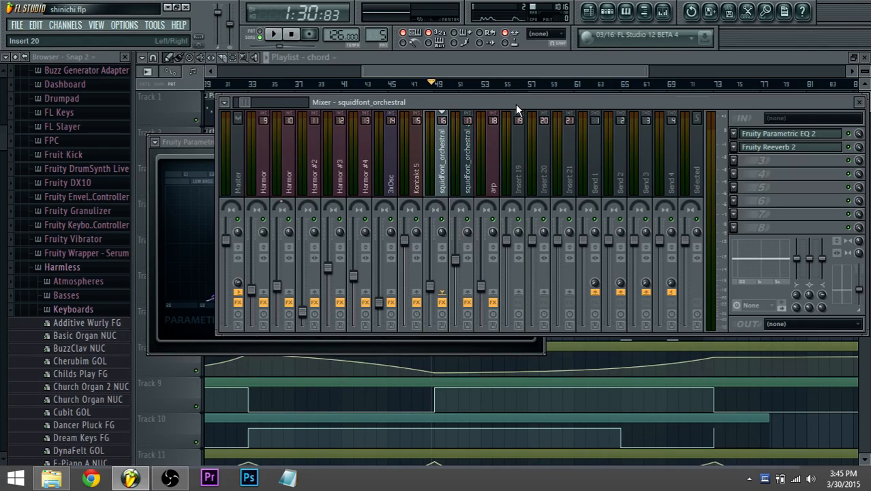
Play the strings section, select squidfont_orchestral #3 and squidfont_orchestral, and view the latter's Fruity Reeverb 2 settings.
{"action": "left_click", "coordinate": [469, 176]}
{"action": "key", "text": "space"}
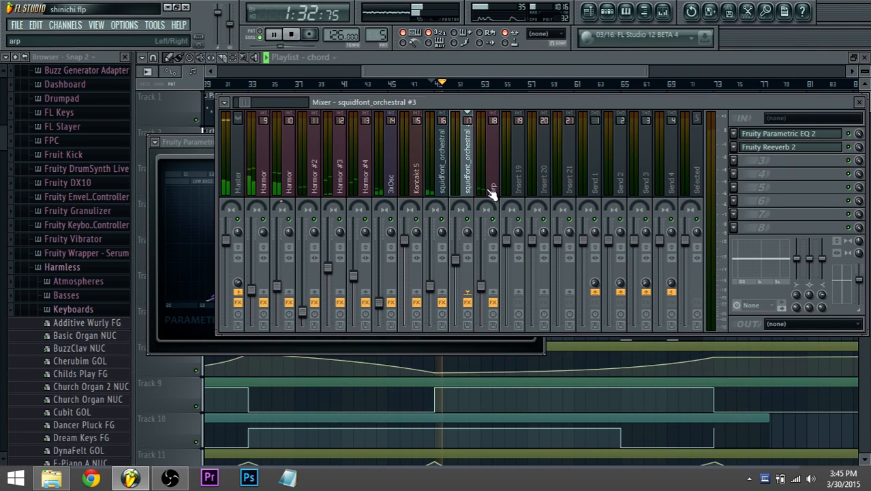
{"action": "left_click", "coordinate": [447, 185]}
{"action": "left_click", "coordinate": [791, 147]}
{"action": "key", "text": "space"}
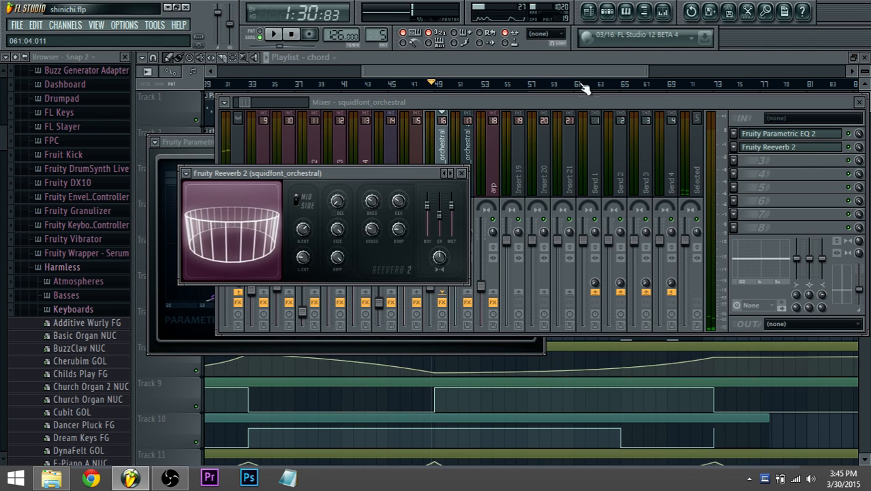
Go back to the first mixer tracks, select GM_Kick_023, and check its Fruity Parametric EQ 2.
{"action": "left_click", "coordinate": [501, 71]}
{"action": "left_click_drag", "start_coordinate": [501, 70], "coordinate": [344, 71]}
{"action": "key", "text": "F9"}
{"action": "left_click_drag", "start_coordinate": [244, 102], "coordinate": [226, 105]}
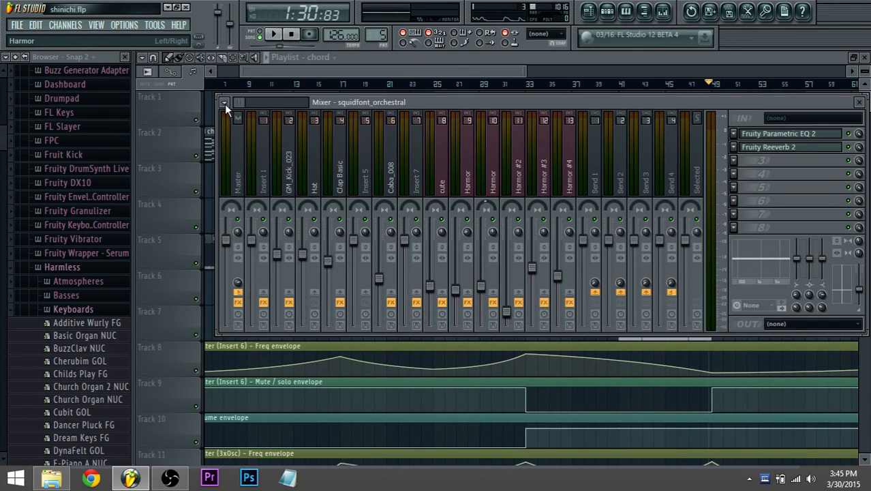
{"action": "left_click", "coordinate": [312, 178]}
{"action": "left_click", "coordinate": [292, 184]}
{"action": "left_click", "coordinate": [754, 134]}
{"action": "left_click", "coordinate": [753, 135]}
Look over the playlist arrangement, select the drums pattern, and play it in pattern mode.
{"action": "left_click", "coordinate": [492, 69]}
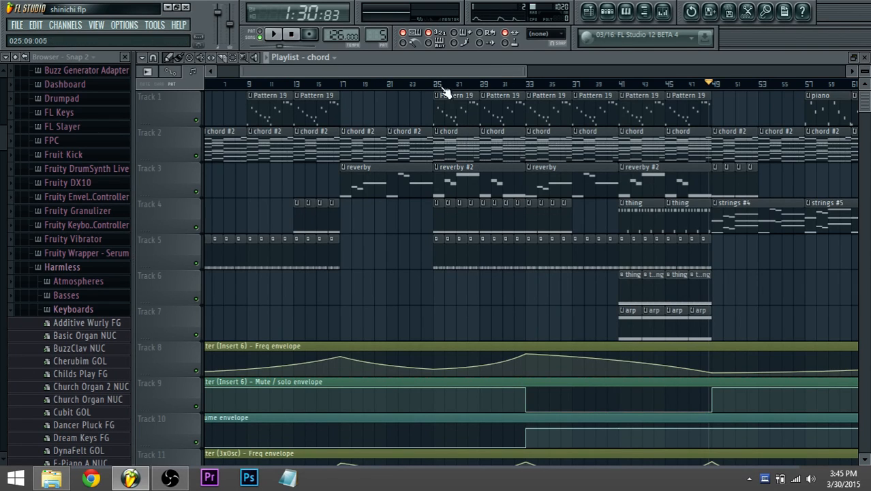
{"action": "scroll", "coordinate": [414, 103], "scroll_direction": "up", "scroll_amount": 3}
{"action": "scroll", "coordinate": [310, 113], "scroll_direction": "down", "scroll_amount": 5}
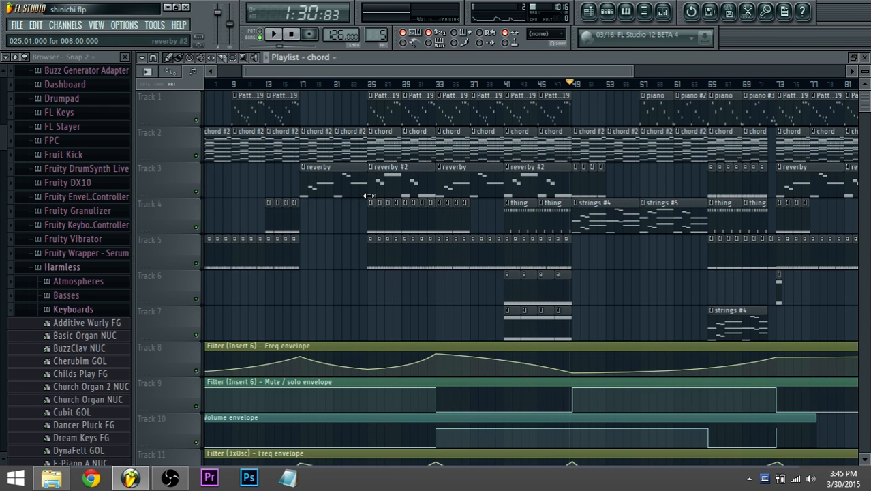
{"action": "scroll", "coordinate": [411, 223], "scroll_direction": "up", "scroll_amount": 4}
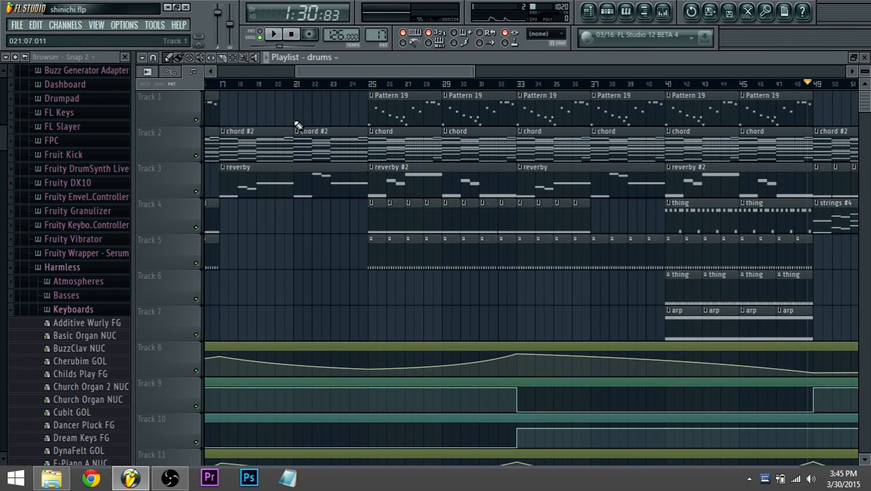
{"action": "left_click", "coordinate": [272, 34]}
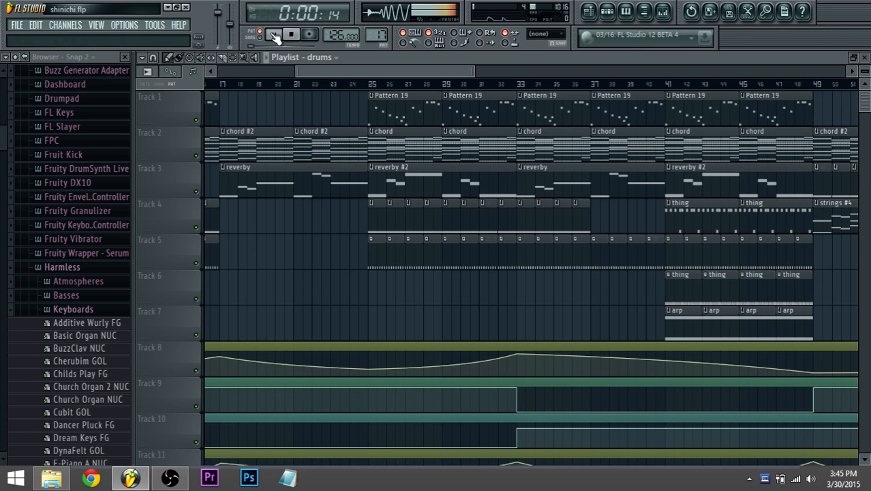
View the kick, hat and clap steps of the drums pattern in the step sequencer, stop playback, and show the mixer.
{"action": "left_click", "coordinate": [607, 14]}
{"action": "scroll", "coordinate": [301, 244], "scroll_direction": "up", "scroll_amount": 5}
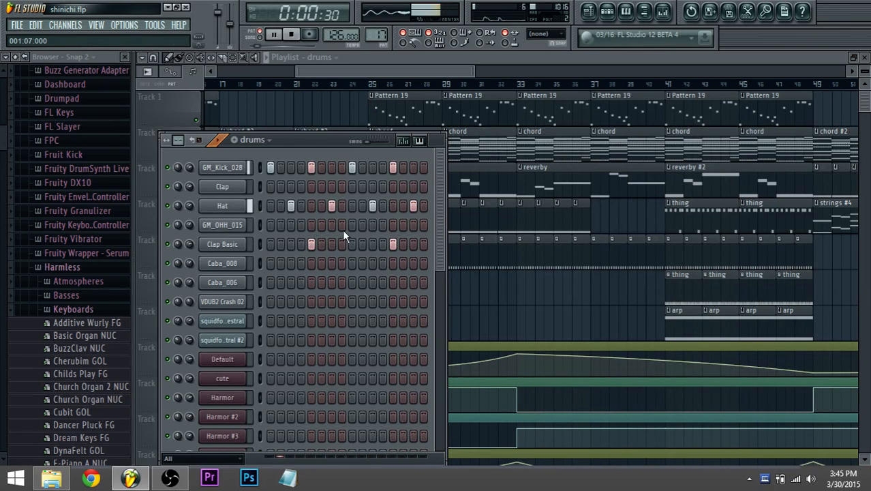
{"action": "key", "text": "space"}
{"action": "left_click", "coordinate": [663, 16]}
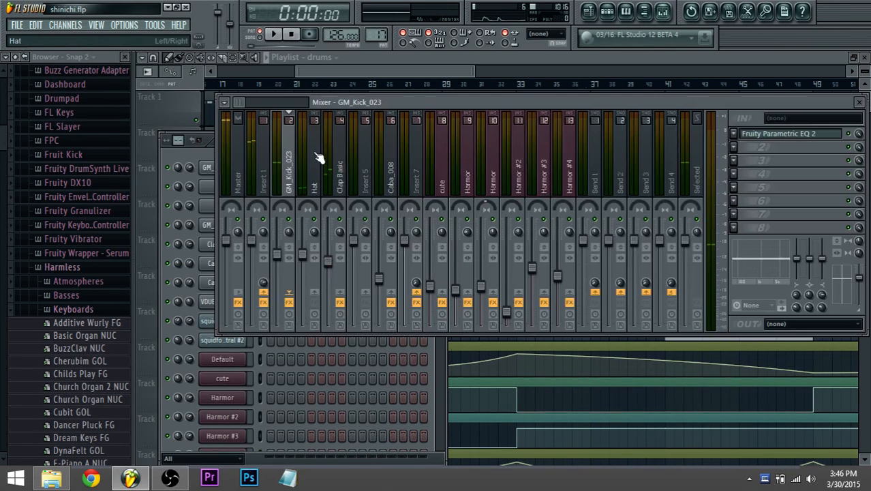
Open GM_Kick_023's Fruity Parametric EQ 2 and audition band 5, moving it to about -2.3 dB at 469 Hz.
{"action": "left_click", "coordinate": [769, 135]}
{"action": "mouse_move", "coordinate": [294, 281]}
{"action": "left_mouse_down"}
{"action": "mouse_move", "coordinate": [243, 283]}
{"action": "mouse_move", "coordinate": [287, 283]}
{"action": "left_mouse_up"}
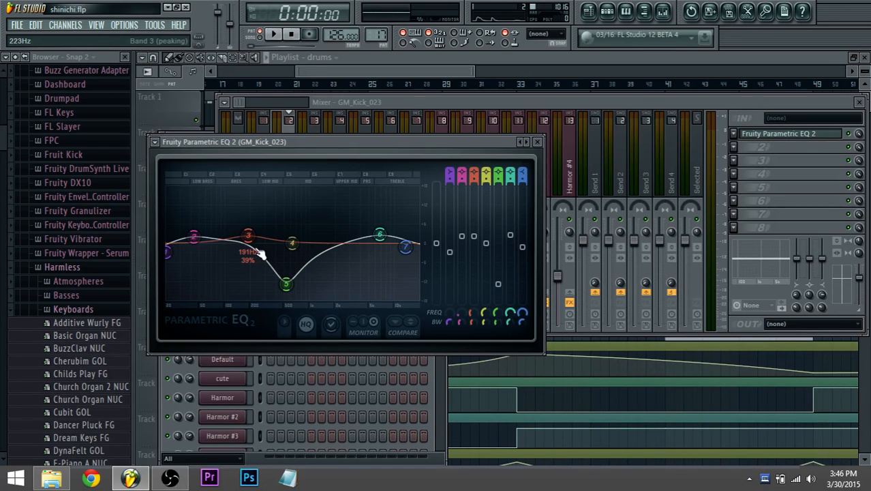
{"action": "key", "text": "space"}
{"action": "left_click_drag", "start_coordinate": [285, 283], "coordinate": [273, 287]}
{"action": "mouse_move", "coordinate": [276, 293]}
{"action": "left_mouse_down"}
{"action": "mouse_move", "coordinate": [255, 283]}
{"action": "mouse_move", "coordinate": [285, 286]}
{"action": "left_mouse_up"}
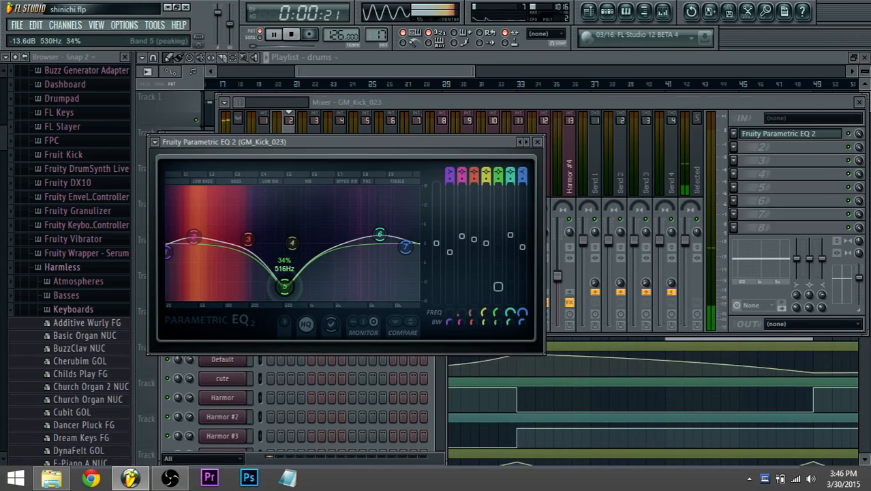
{"action": "left_click_drag", "start_coordinate": [248, 255], "coordinate": [252, 246]}
{"action": "key", "text": "space"}
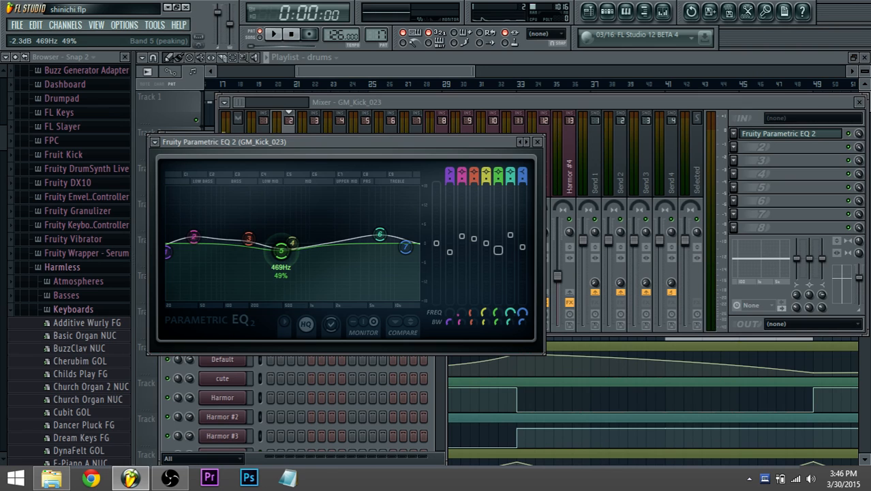
Try cutting band 5 of the kick's EQ to about -9.2 dB at 632 Hz while playing the drums pattern.
{"action": "key", "text": "space"}
{"action": "left_click_drag", "start_coordinate": [281, 250], "coordinate": [294, 272]}
{"action": "key", "text": "space"}
{"action": "key", "text": "space"}
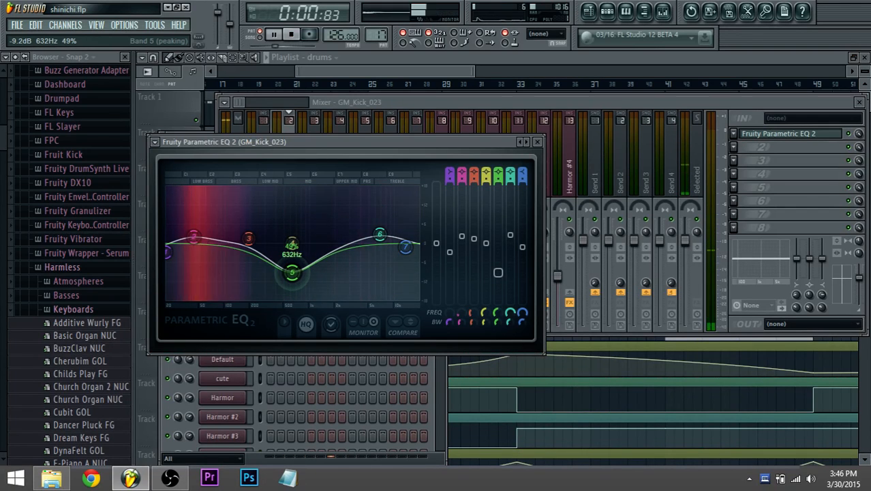
Raise band 3 of the kick's EQ to about 2.6 dB at 193 Hz and listen to the drums pattern.
{"action": "left_click_drag", "start_coordinate": [249, 238], "coordinate": [248, 233]}
{"action": "key", "text": "space"}
{"action": "key", "text": "space"}
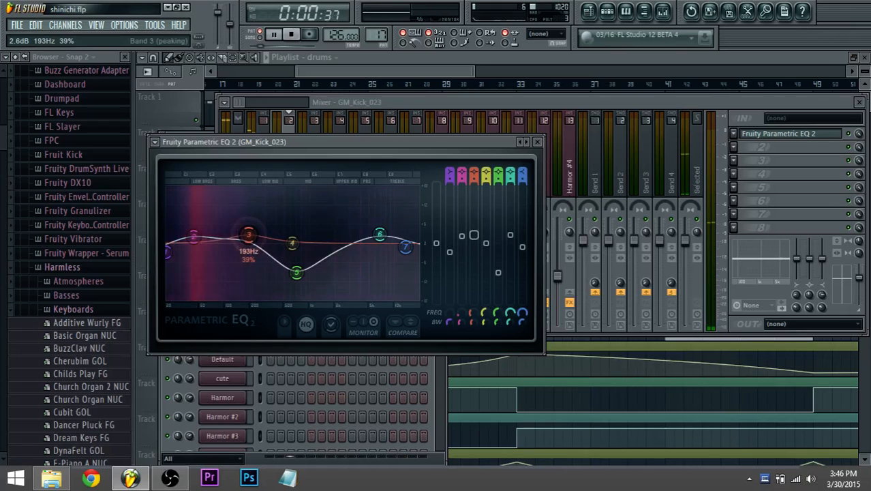
{"action": "key", "text": "space"}
Make band 5's cut in the kick's EQ shallower at a slightly lower frequency and check it with playback.
{"action": "mouse_move", "coordinate": [297, 272]}
{"action": "left_mouse_down"}
{"action": "mouse_move", "coordinate": [288, 268]}
{"action": "mouse_move", "coordinate": [290, 247]}
{"action": "mouse_move", "coordinate": [285, 259]}
{"action": "left_mouse_up"}
{"action": "key", "text": "space"}
{"action": "key", "text": "space"}
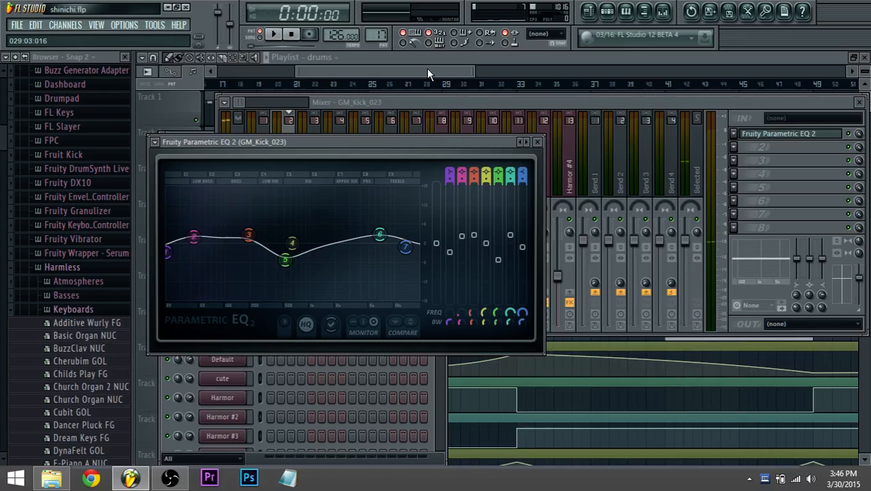
Look through the mixer tracks from Master to Insert 20 and back, and select the Hat track to examine its EQ.
{"action": "left_click", "coordinate": [238, 130]}
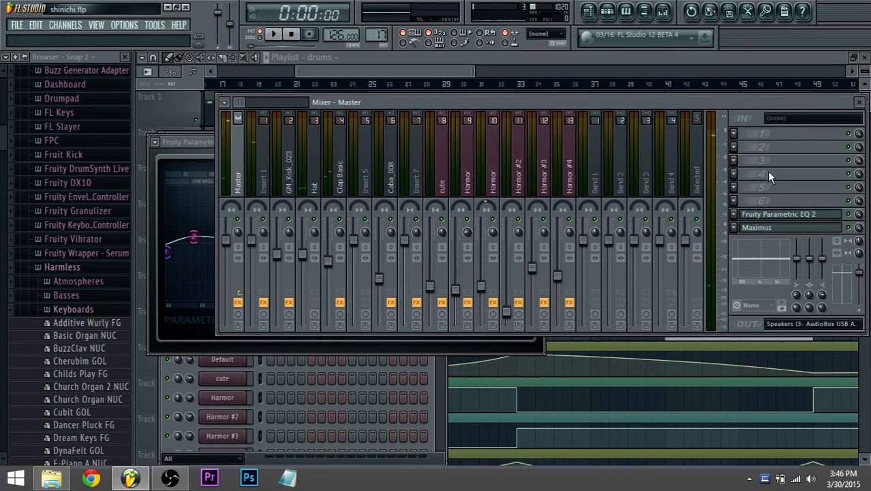
{"action": "left_click", "coordinate": [559, 182]}
{"action": "scroll", "coordinate": [559, 183], "scroll_direction": "down", "scroll_amount": 3}
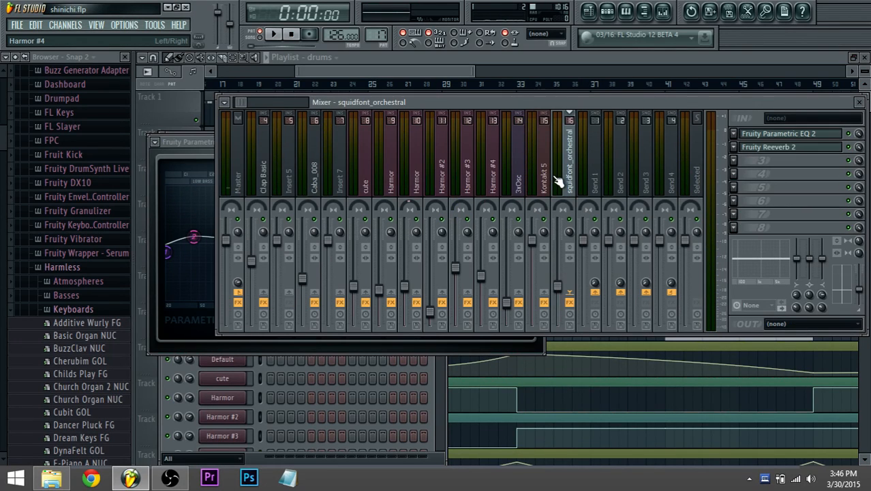
{"action": "scroll", "coordinate": [559, 182], "scroll_direction": "down", "scroll_amount": 5}
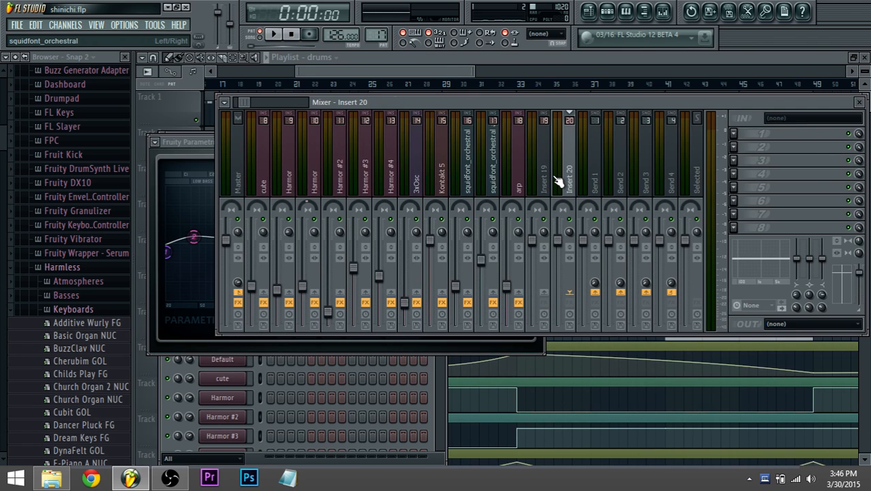
{"action": "scroll", "coordinate": [559, 182], "scroll_direction": "up", "scroll_amount": 14}
{"action": "scroll", "coordinate": [559, 182], "scroll_direction": "up", "scroll_amount": 6}
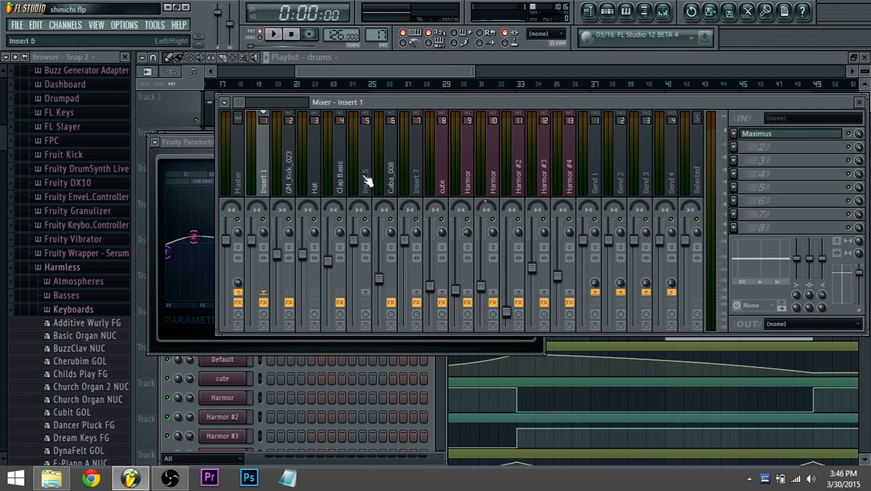
{"action": "left_click", "coordinate": [306, 182]}
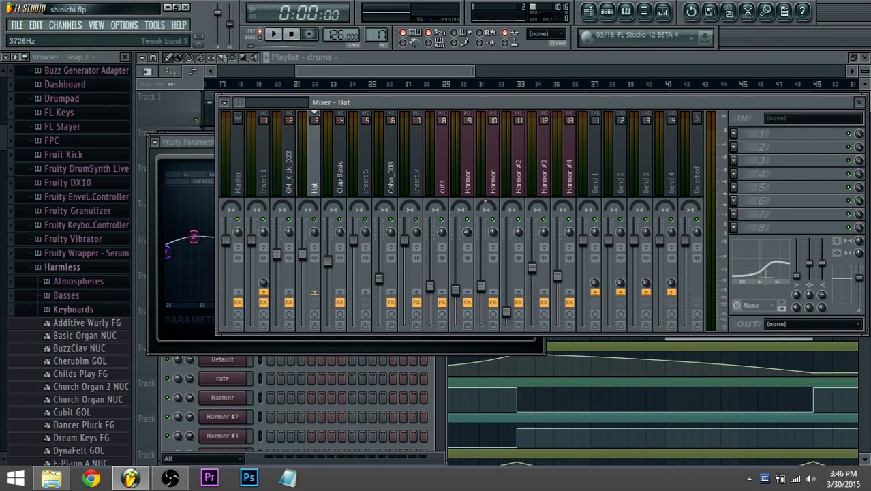
{"action": "left_click", "coordinate": [171, 478]}
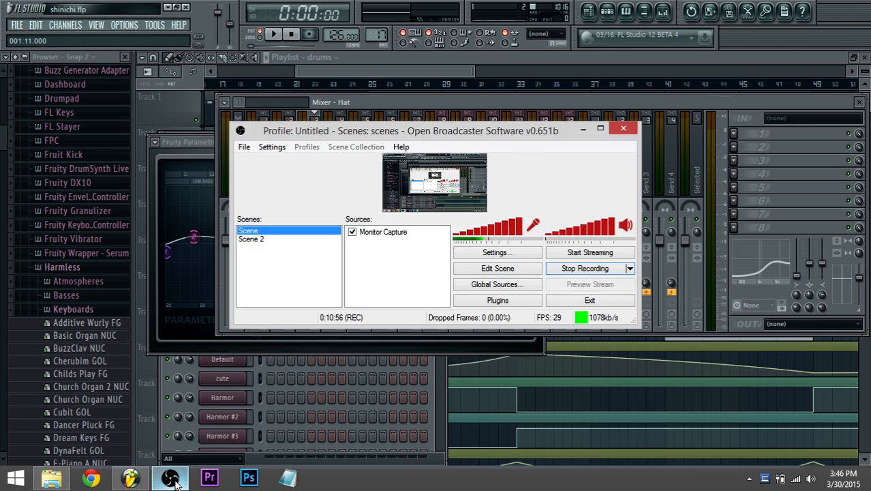
{"action": "left_click", "coordinate": [170, 478]}
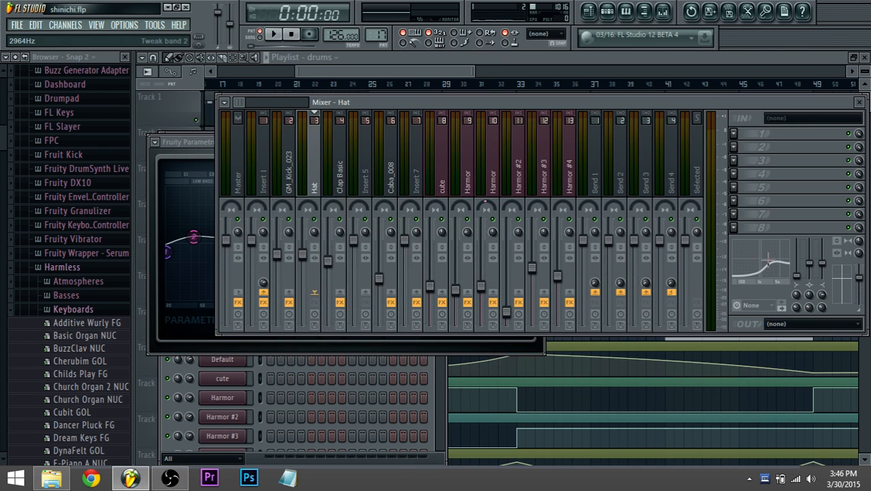
Examine the Fruity Parametric EQ 2 curve on the Clap Basic track and its treble bands, and return to the mixer.
{"action": "left_click", "coordinate": [346, 188]}
{"action": "left_click", "coordinate": [801, 139]}
{"action": "left_click_drag", "start_coordinate": [406, 247], "coordinate": [399, 223]}
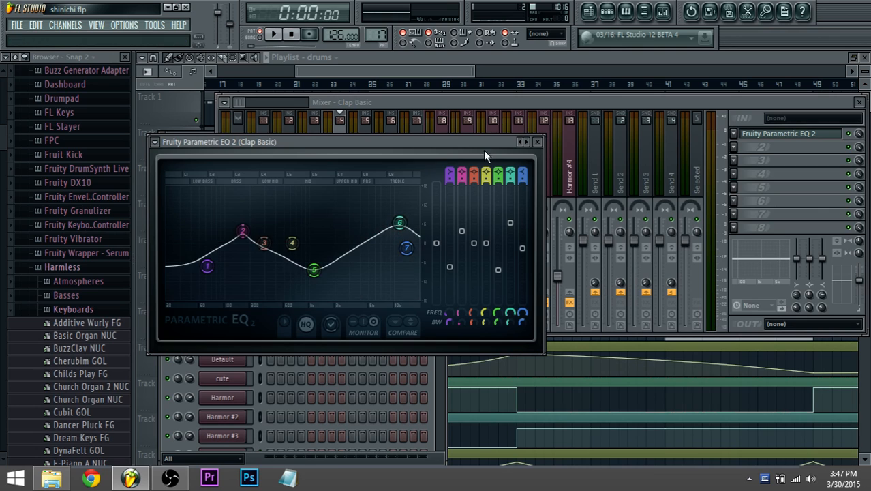
{"action": "left_click", "coordinate": [351, 103]}
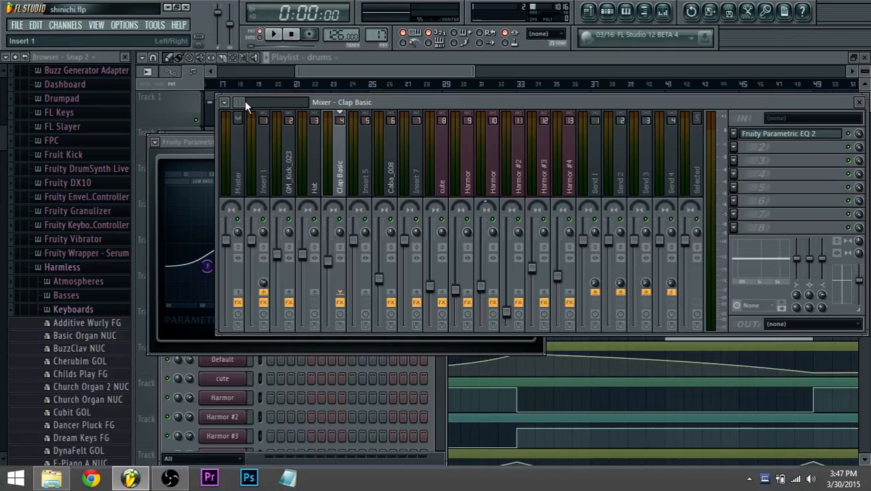
Open Maximus on the Master track and view the low band's compression curve.
{"action": "left_click", "coordinate": [244, 176]}
{"action": "left_click", "coordinate": [795, 229]}
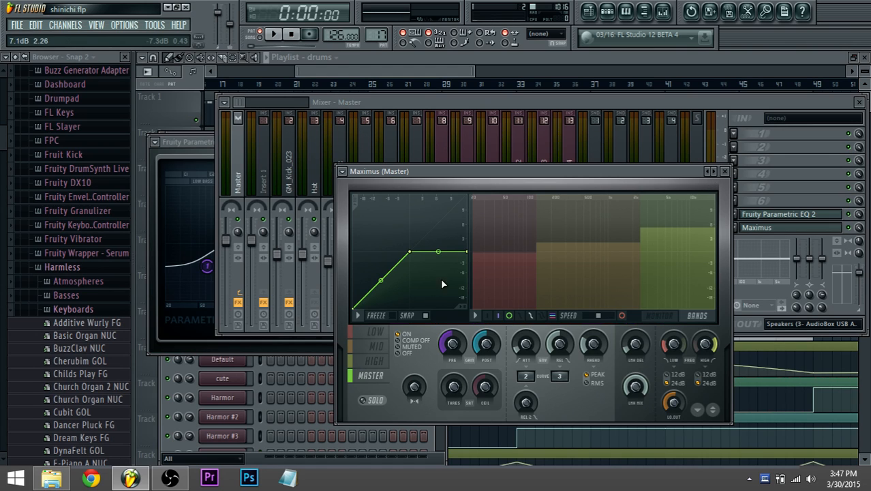
{"action": "left_click", "coordinate": [375, 334]}
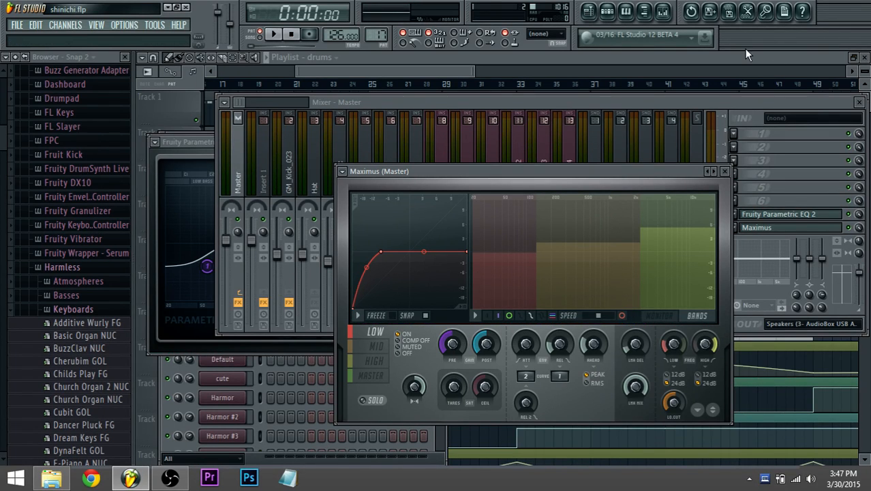
Switch playback to song mode and show the playlist arrangement from bar 1.
{"action": "left_click", "coordinate": [260, 38]}
{"action": "left_click_drag", "start_coordinate": [317, 72], "coordinate": [211, 64]}
{"action": "left_click_drag", "start_coordinate": [394, 73], "coordinate": [498, 72]}
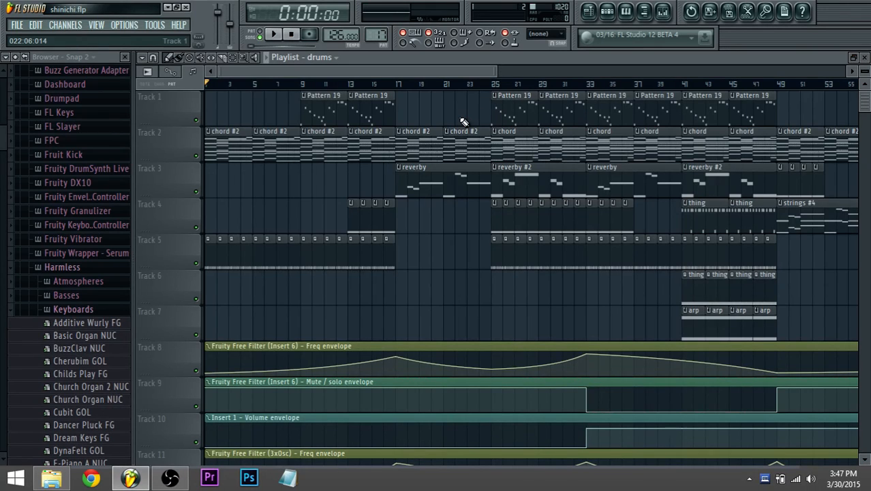
Review the Master track's Fruity Parametric EQ 2 curve and its Maximus low band settings.
{"action": "left_click", "coordinate": [669, 13]}
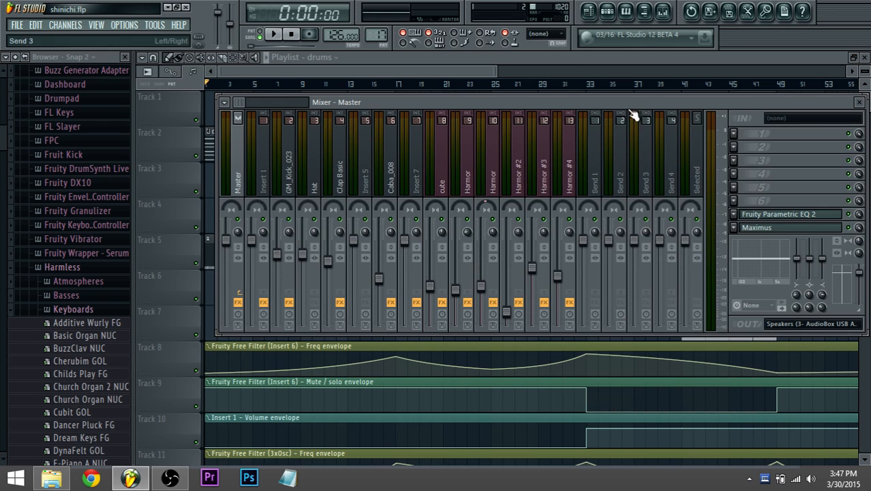
{"action": "left_click", "coordinate": [786, 227]}
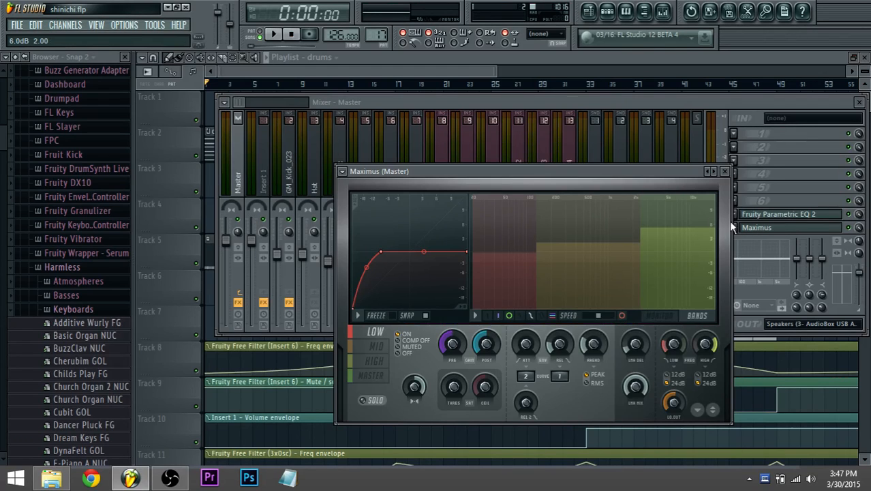
{"action": "left_click", "coordinate": [778, 216]}
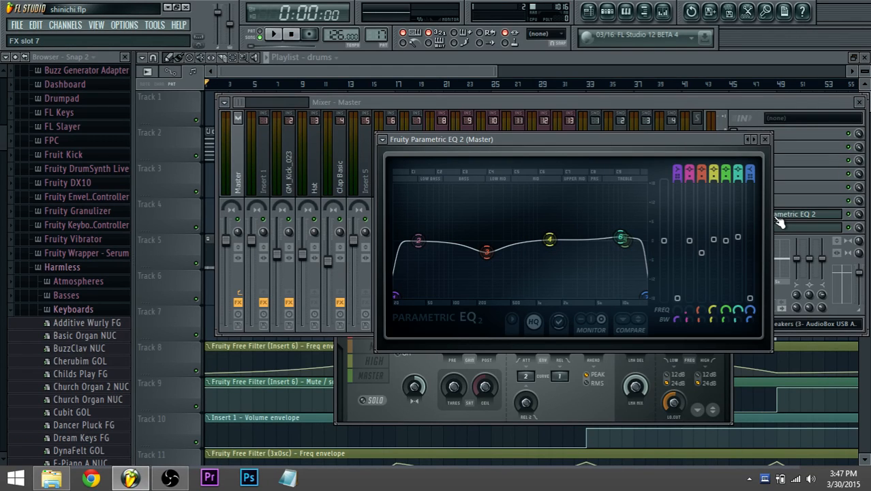
{"action": "left_click", "coordinate": [786, 228]}
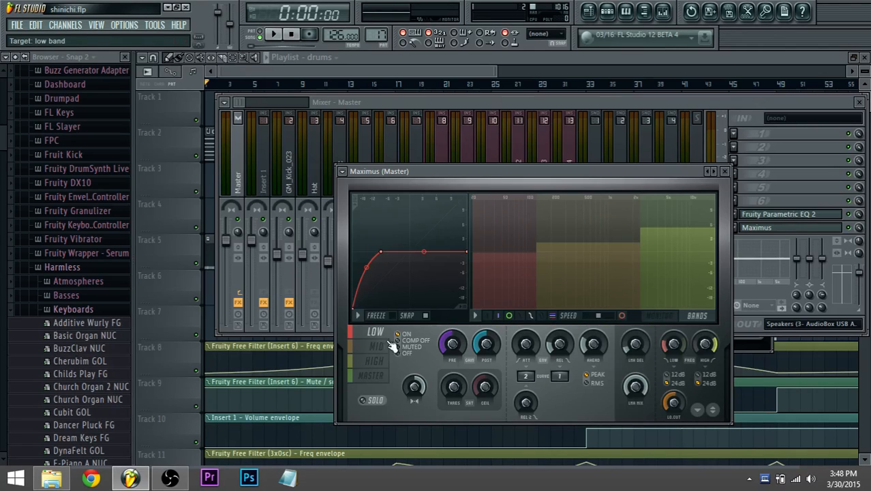
Set a playlist loop selection from bar 33 to bar 41 and play it.
{"action": "key", "text": "space"}
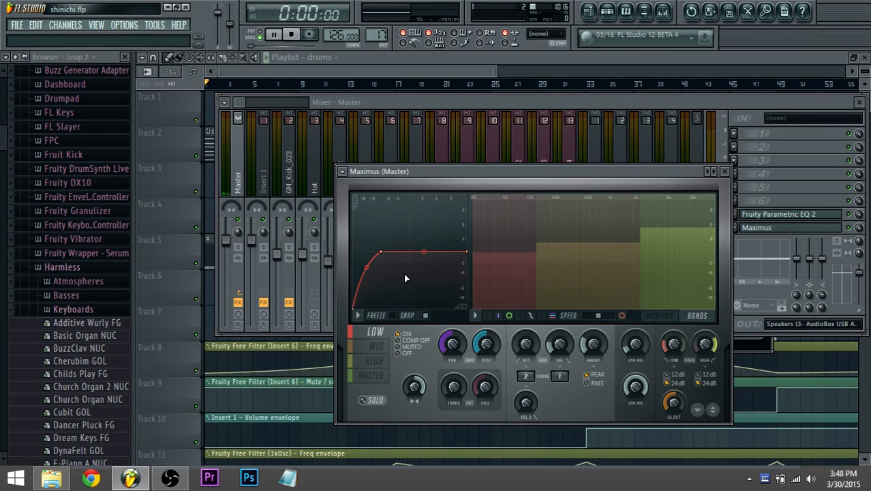
{"action": "left_click", "coordinate": [430, 84]}
{"action": "key", "text": "space"}
{"action": "scroll", "coordinate": [460, 81], "scroll_direction": "right", "scroll_amount": 3}
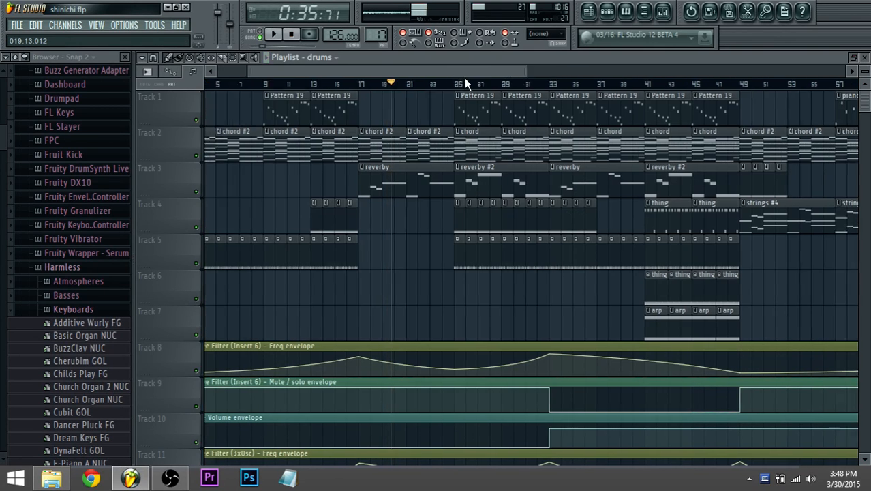
{"action": "left_click", "coordinate": [537, 85]}
{"action": "left_click_drag", "start_coordinate": [536, 85], "coordinate": [484, 85]}
{"action": "left_click_drag", "start_coordinate": [541, 91], "coordinate": [580, 94]}
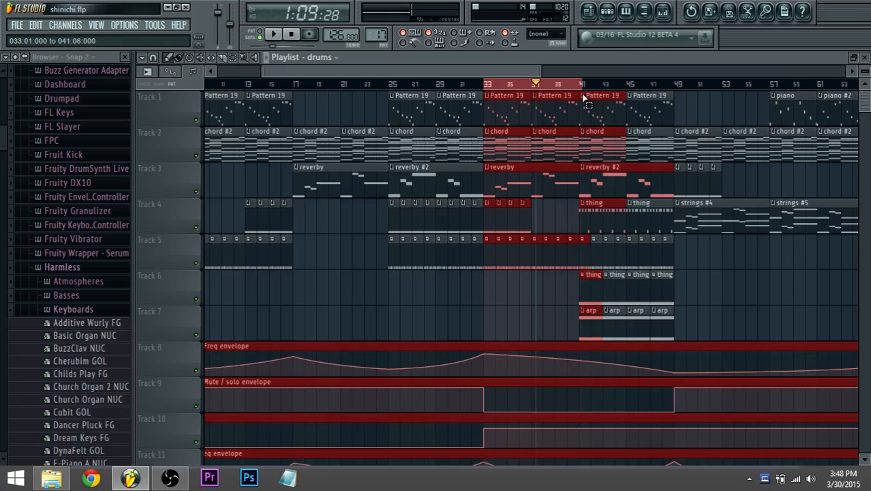
{"action": "key", "text": "space"}
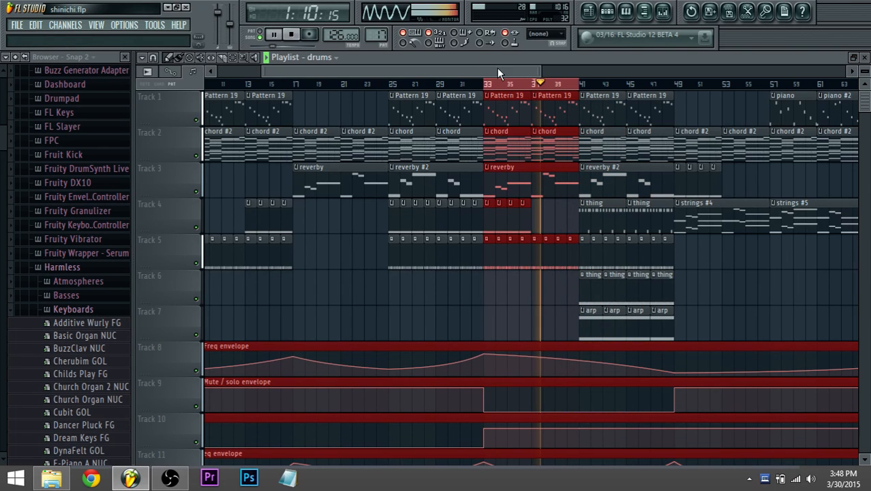
Switch the Master's Maximus to its monitor view and examine the band and master waveforms during playback.
{"action": "left_click", "coordinate": [665, 14]}
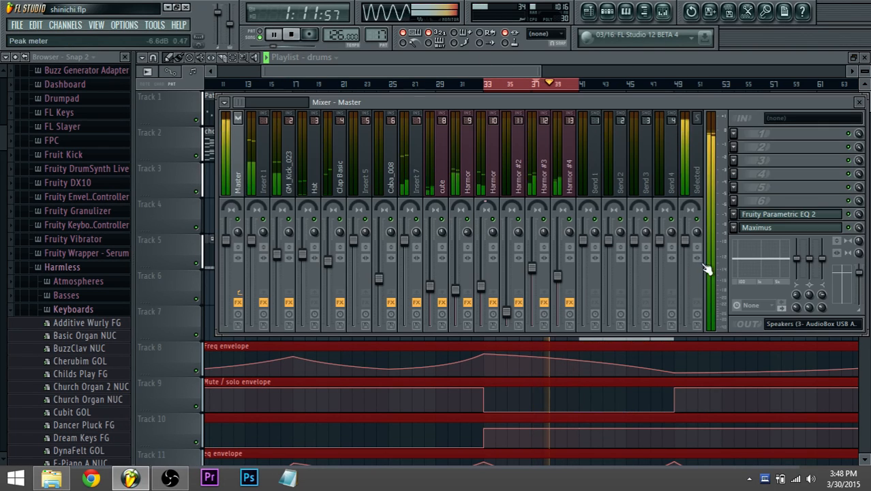
{"action": "left_click", "coordinate": [757, 227]}
{"action": "left_click", "coordinate": [660, 317]}
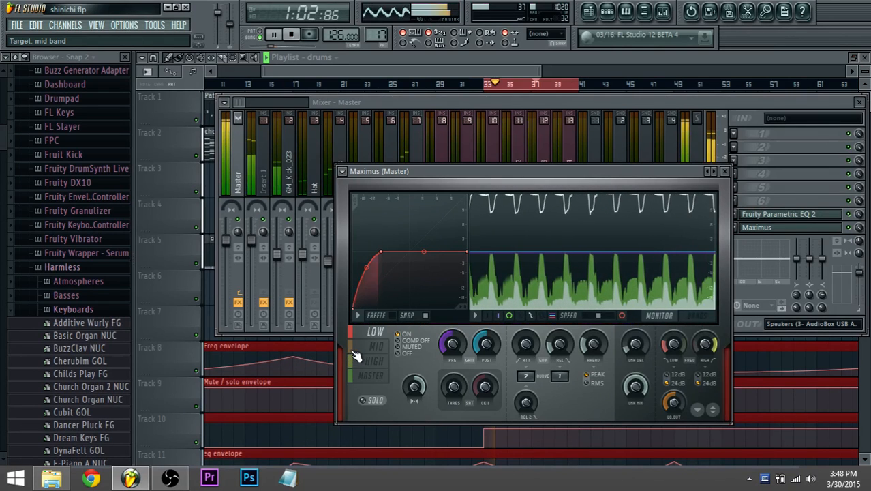
{"action": "left_click", "coordinate": [384, 378]}
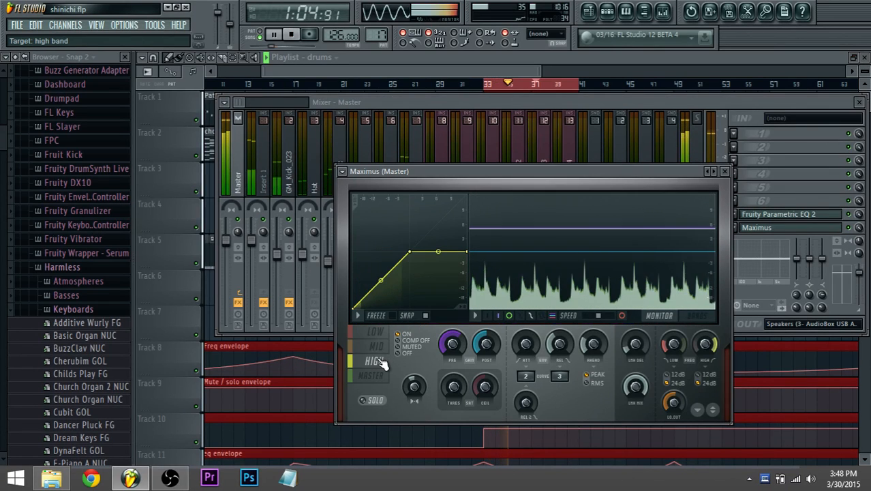
{"action": "key", "text": "space"}
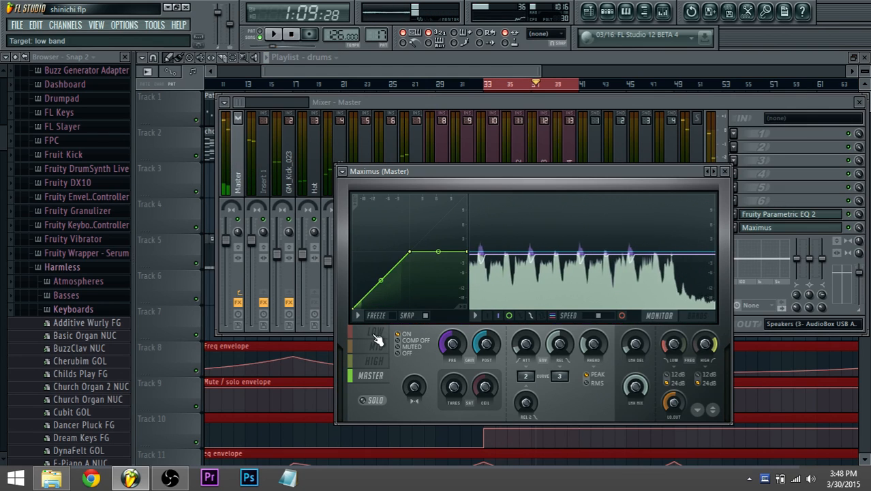
Move the knee point of the Maximus low band curve to about -6.6 dB and listen to the looped section.
{"action": "left_click", "coordinate": [376, 332]}
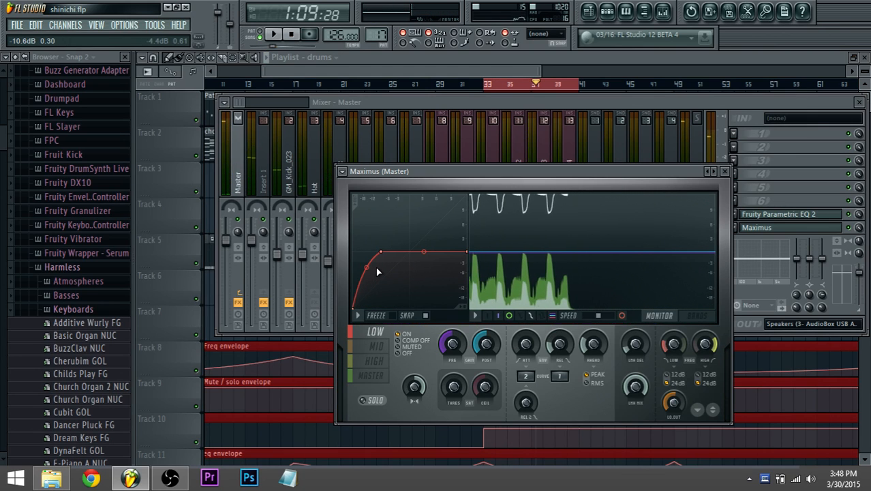
{"action": "mouse_move", "coordinate": [382, 251]}
{"action": "left_mouse_down"}
{"action": "mouse_move", "coordinate": [414, 253]}
{"action": "mouse_move", "coordinate": [388, 251]}
{"action": "left_mouse_up"}
{"action": "key", "text": "space"}
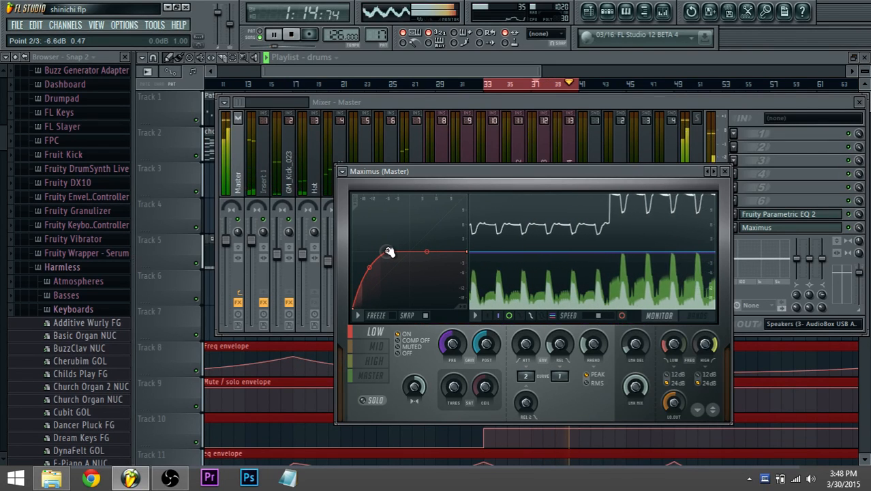
{"action": "key", "text": "space"}
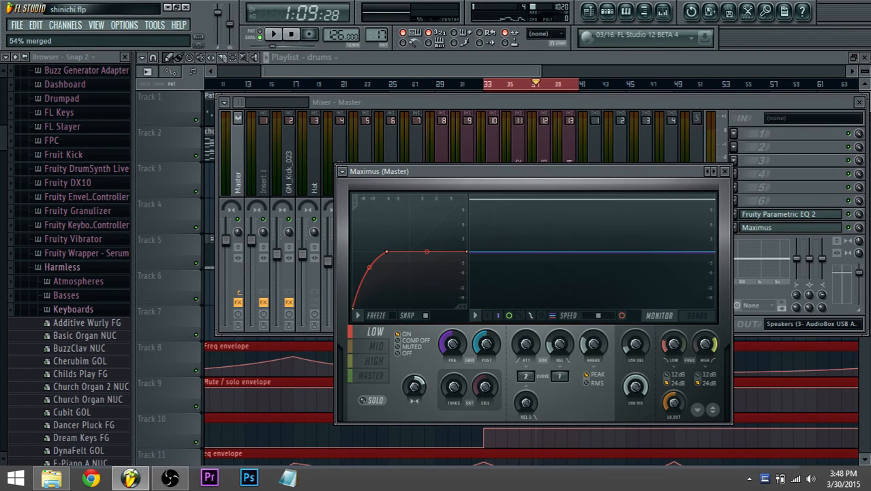
Fine-tune the stereo separation of the Maximus low band.
{"action": "left_click_drag", "start_coordinate": [414, 387], "coordinate": [414, 391]}
{"action": "left_click_drag", "start_coordinate": [416, 389], "coordinate": [416, 385]}
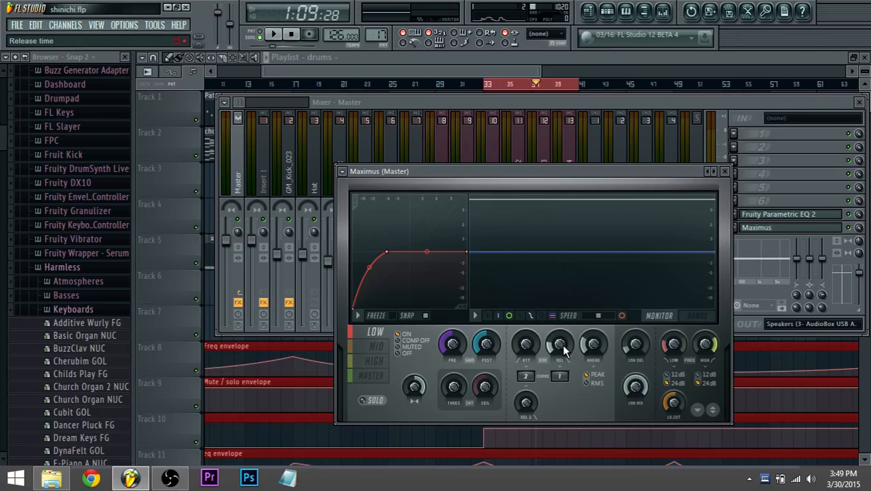
Solo the Maximus low band and adjust its release time to about 20.94 ms while the loop plays.
{"action": "left_click", "coordinate": [369, 404]}
{"action": "key", "text": "space"}
{"action": "mouse_move", "coordinate": [561, 347]}
{"action": "left_mouse_down"}
{"action": "mouse_move", "coordinate": [560, 314]}
{"action": "mouse_move", "coordinate": [561, 356]}
{"action": "mouse_move", "coordinate": [559, 337]}
{"action": "left_mouse_up"}
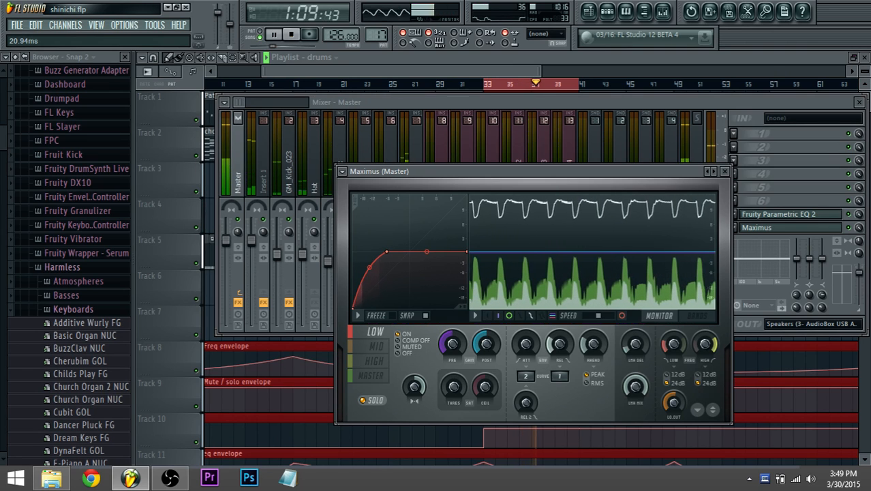
Switch the Master's Maximus to its bands view and listen to the soloed low band with its spectrum shown.
{"action": "key", "text": "space"}
{"action": "left_click", "coordinate": [685, 317]}
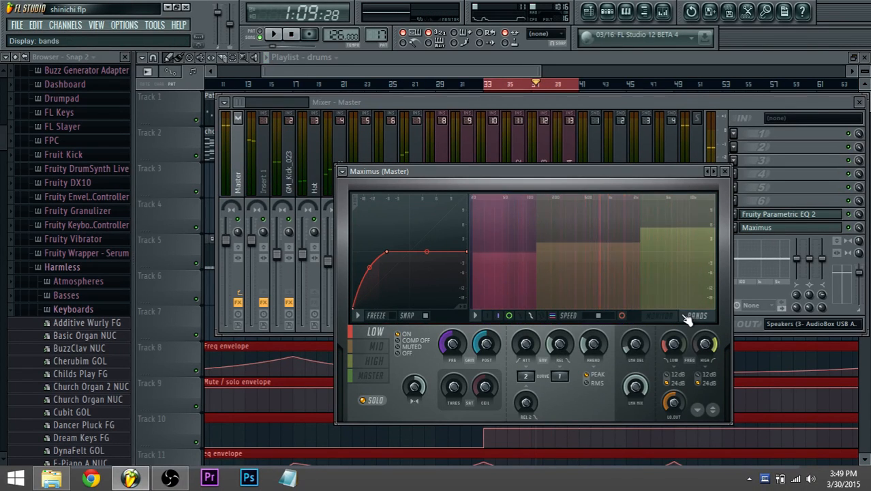
{"action": "key", "text": "space"}
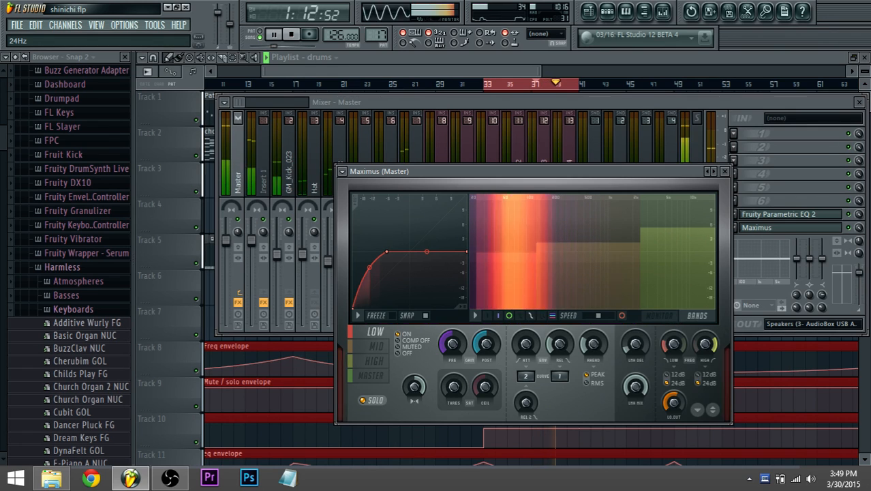
{"action": "key", "text": "space"}
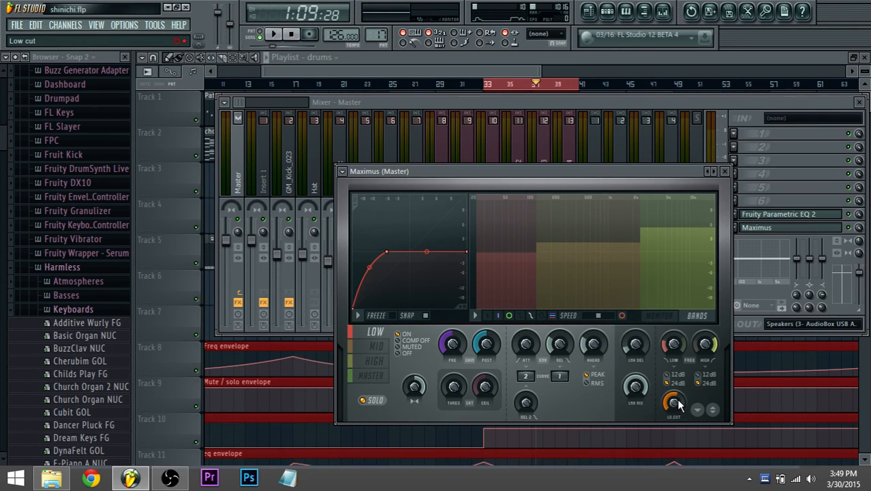
Target the soloed Maximus mid band and examine its waveform in the monitor view during playback.
{"action": "left_click", "coordinate": [381, 349]}
{"action": "left_click", "coordinate": [376, 332]}
{"action": "left_click", "coordinate": [377, 347]}
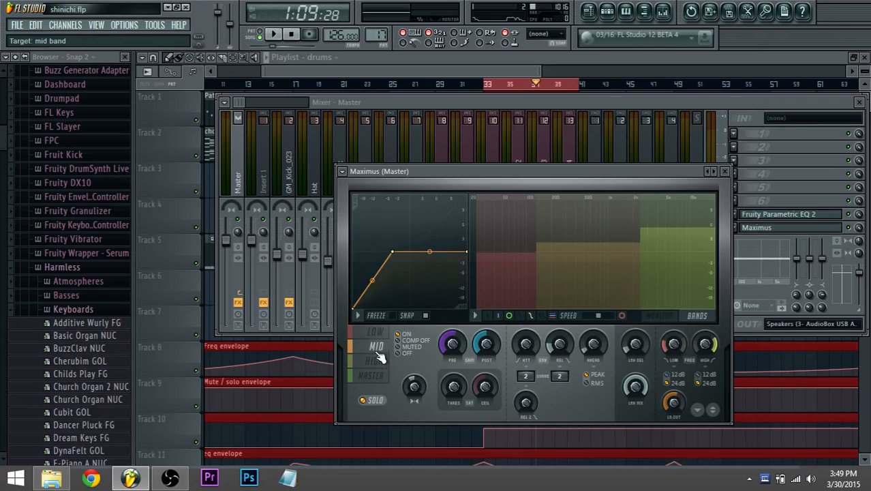
{"action": "left_click", "coordinate": [695, 318]}
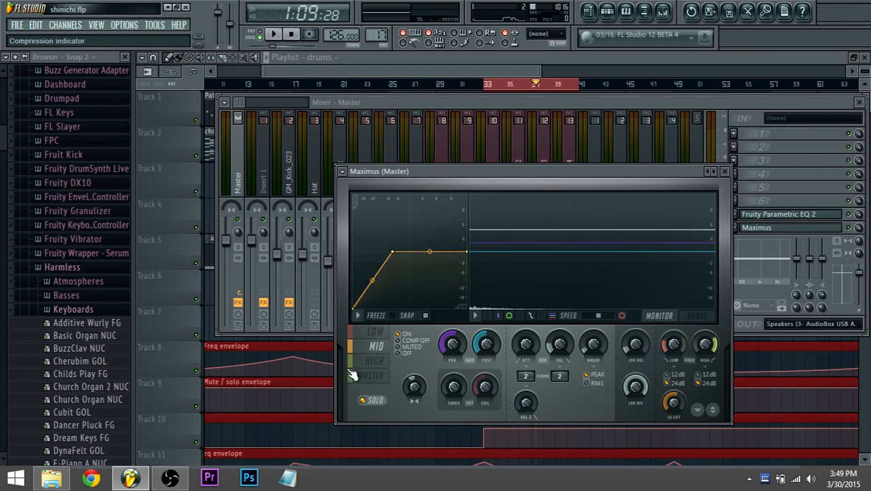
{"action": "key", "text": "space"}
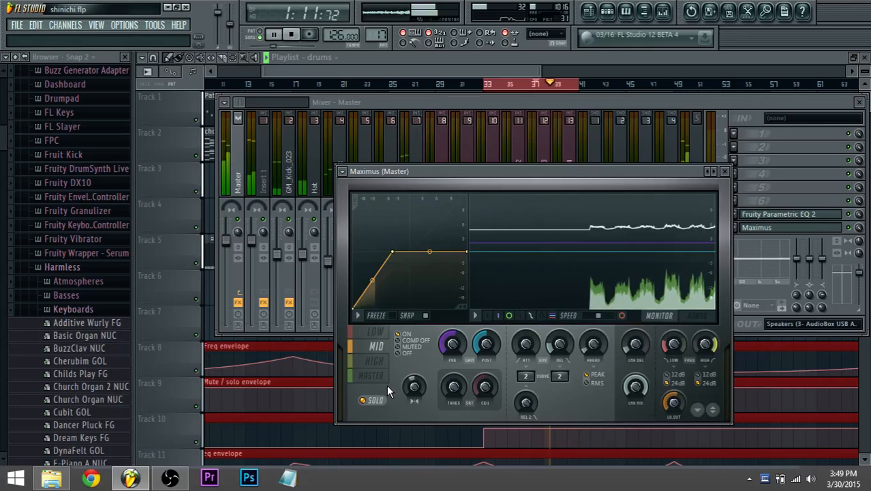
{"action": "key", "text": "space"}
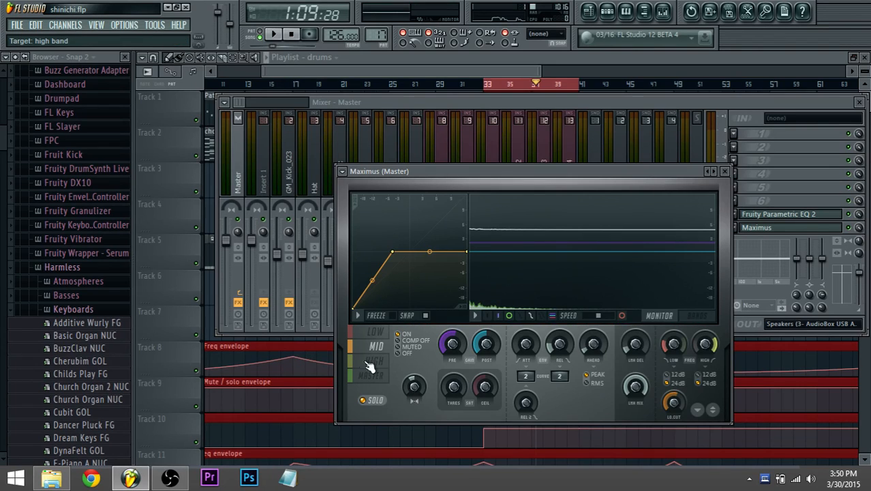
Target the Maximus high band and listen to it soloed in the looped section.
{"action": "left_click", "coordinate": [386, 366]}
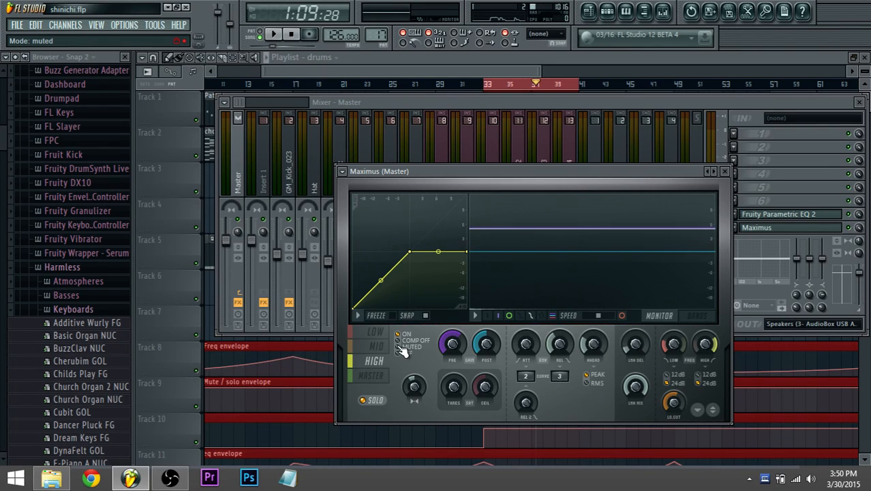
{"action": "key", "text": "space"}
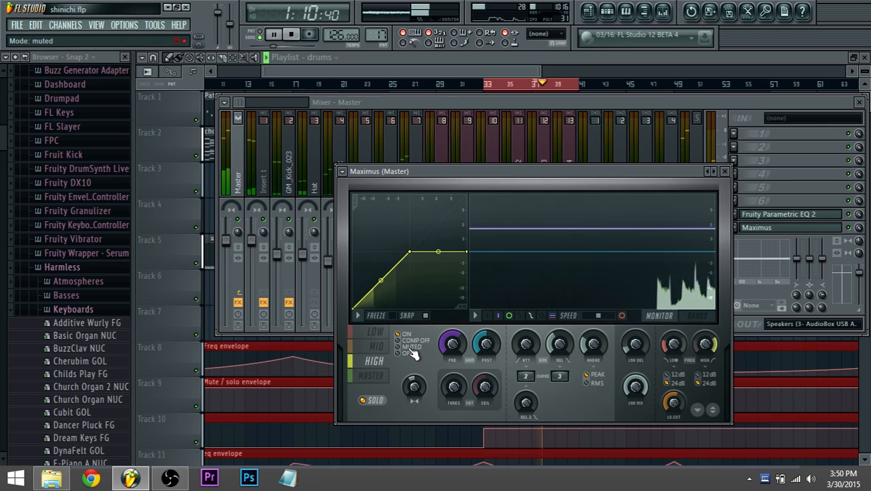
{"action": "key", "text": "space"}
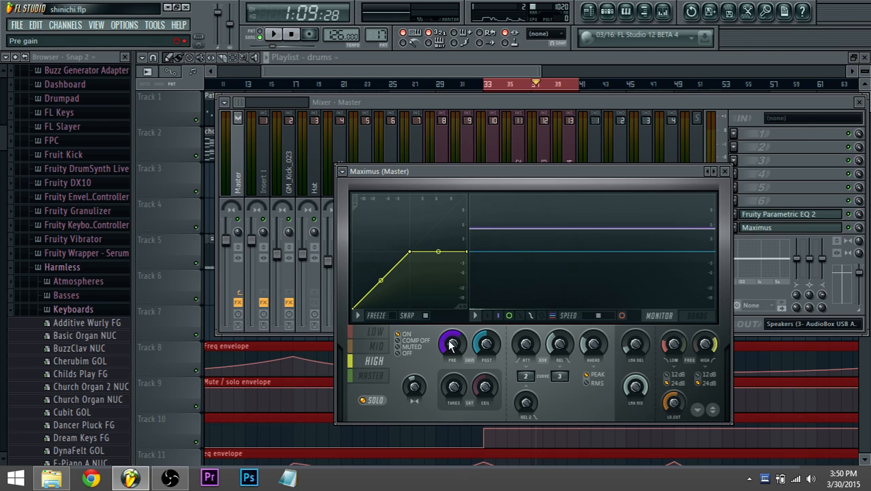
Turn off soloing in Maximus and set the high band's pre gain to about 6.1 dB while the loop plays.
{"action": "key", "text": "space"}
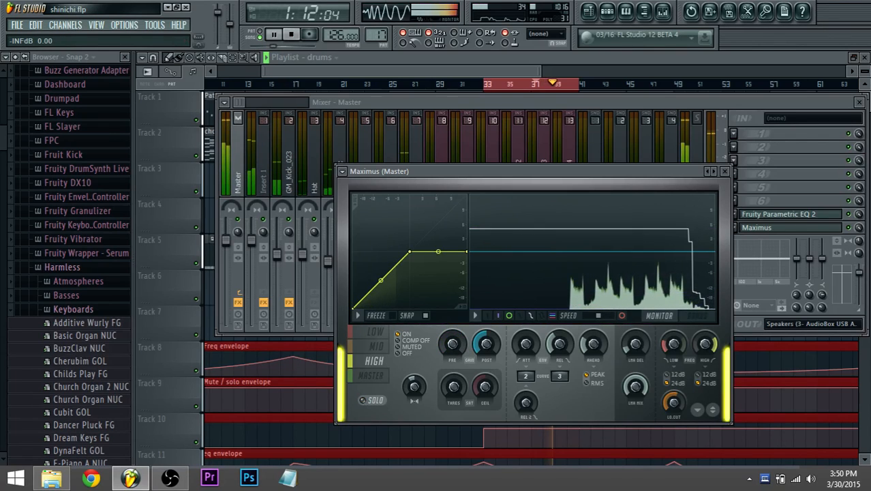
{"action": "left_click_drag", "start_coordinate": [453, 343], "coordinate": [453, 306]}
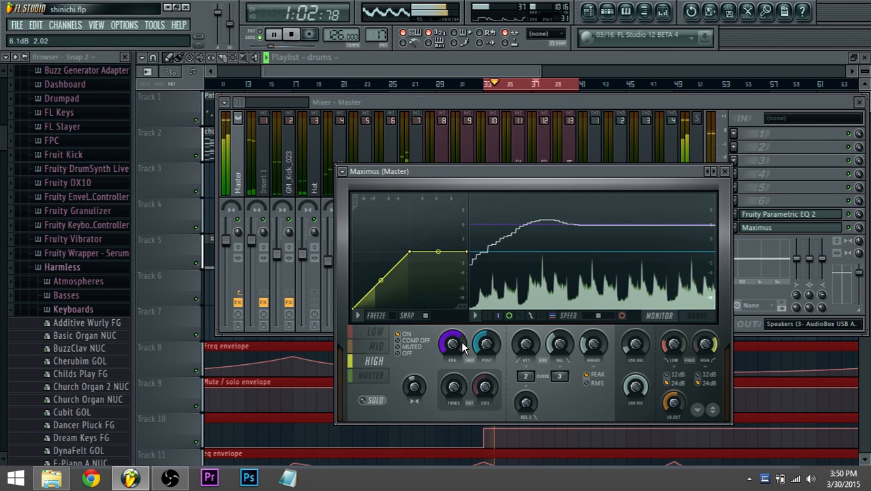
{"action": "key", "text": "space"}
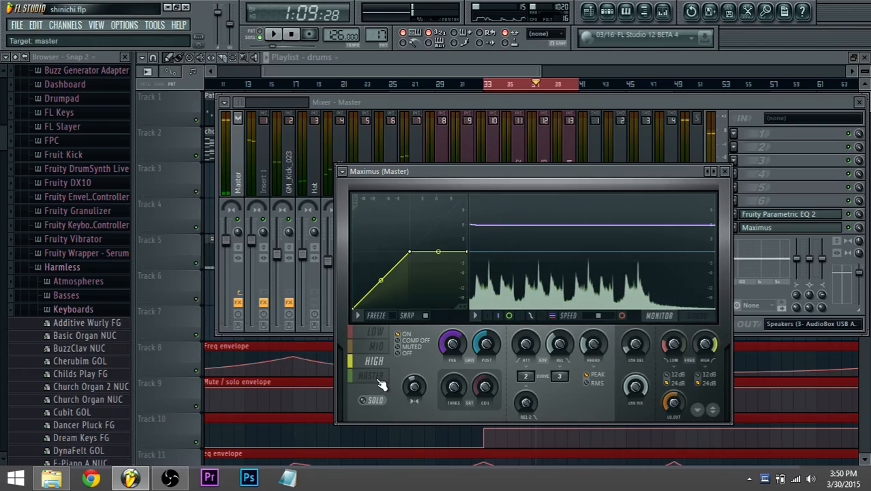
Target the Maximus master band and examine its waveform while the looped section plays.
{"action": "left_click", "coordinate": [381, 381]}
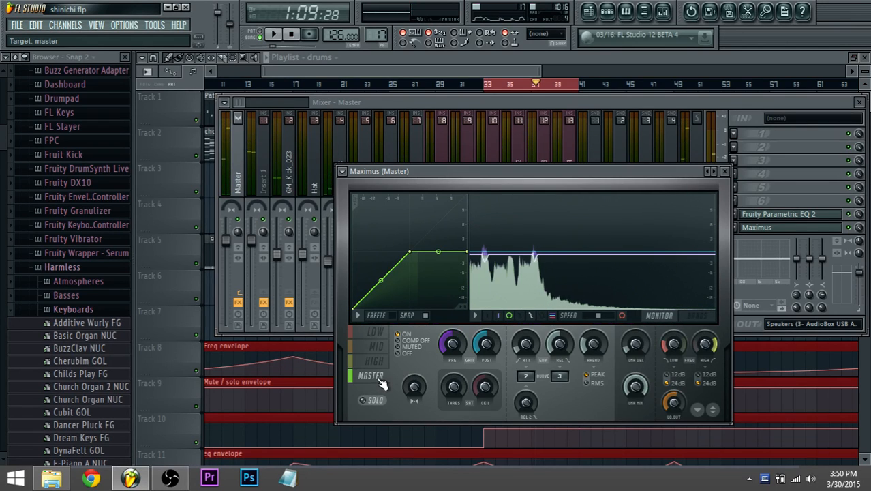
{"action": "key", "text": "space"}
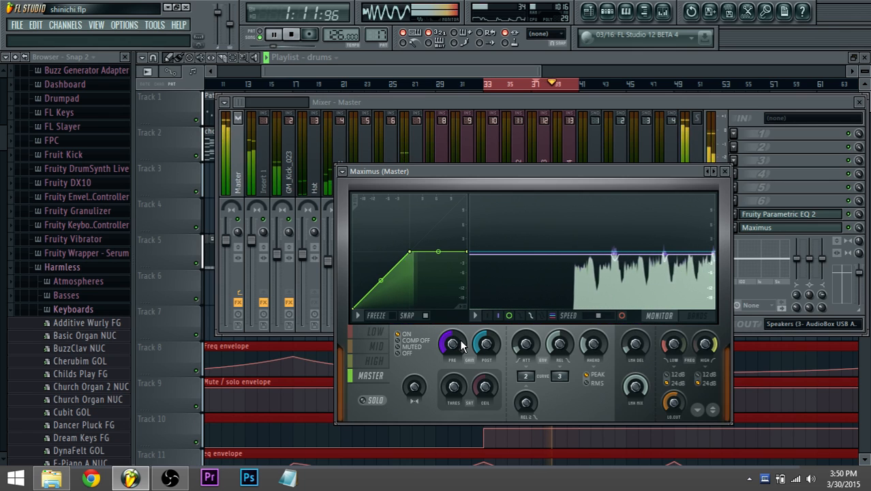
{"action": "key", "text": "space"}
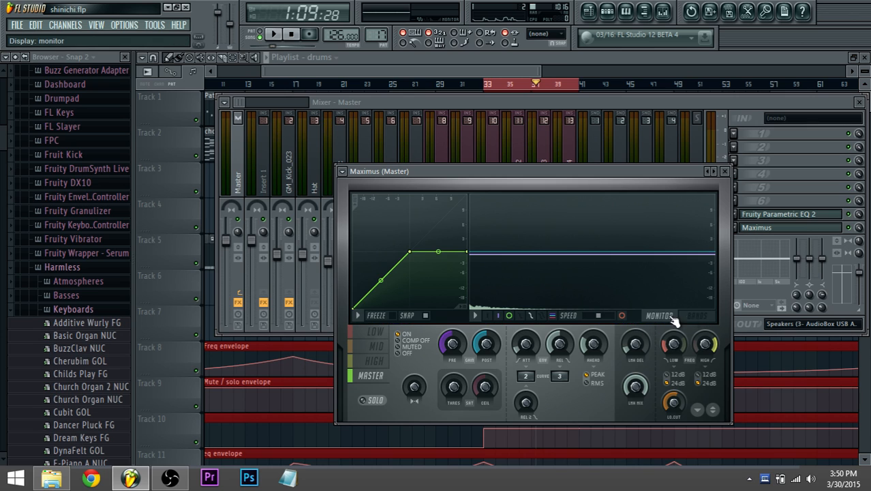
Examine the spectrum in the Maximus bands view during playback and lower the low-mid crossover slightly to about 100 Hz.
{"action": "left_click", "coordinate": [388, 347]}
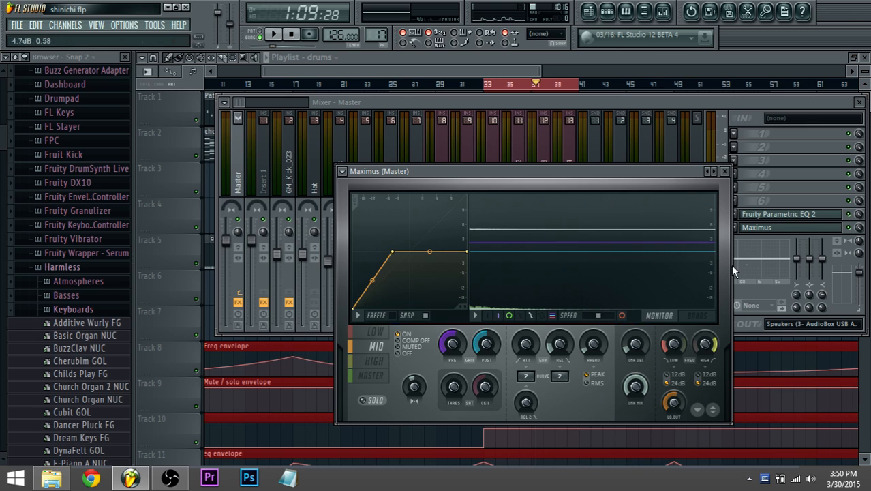
{"action": "left_click", "coordinate": [622, 317]}
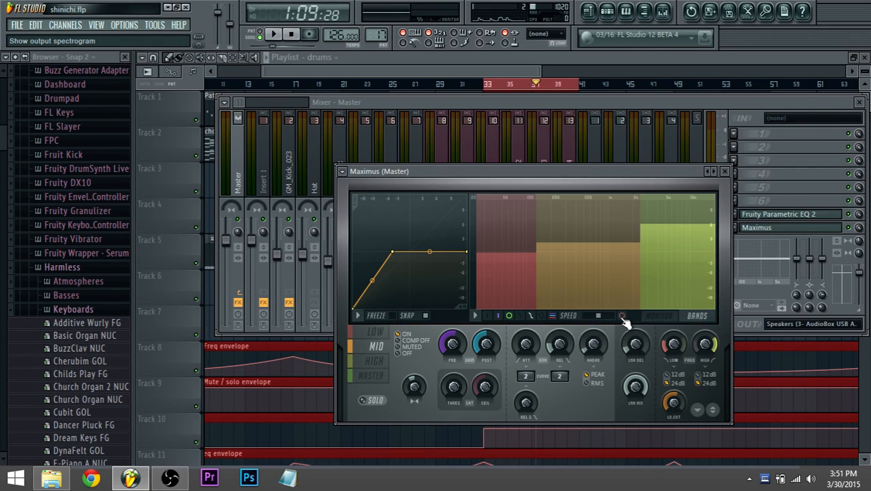
{"action": "left_click", "coordinate": [623, 316]}
{"action": "key", "text": "space"}
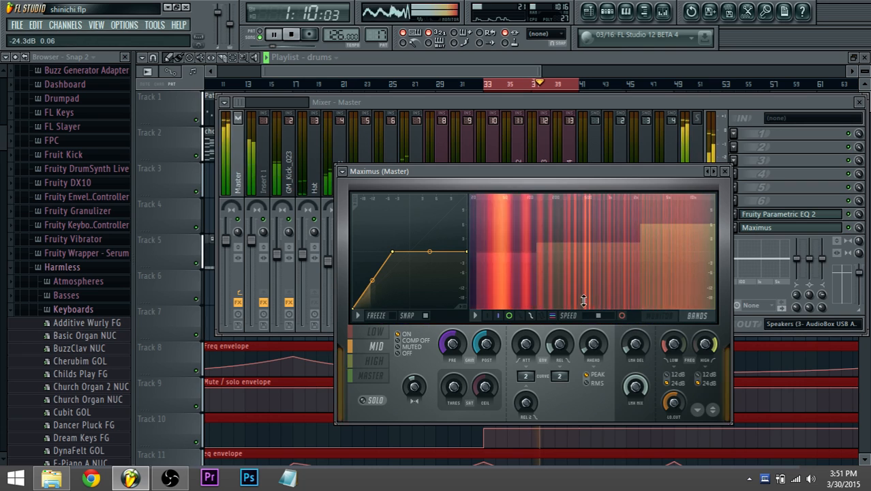
{"action": "key", "text": "space"}
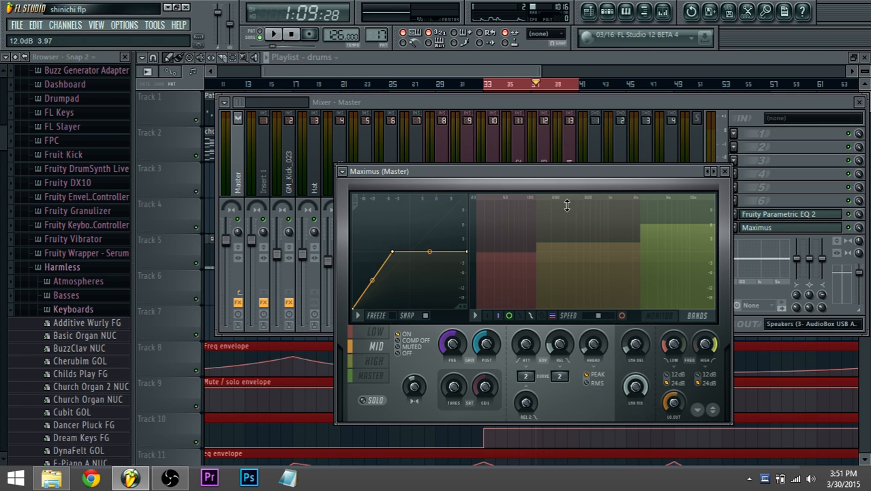
{"action": "left_click_drag", "start_coordinate": [536, 267], "coordinate": [532, 272]}
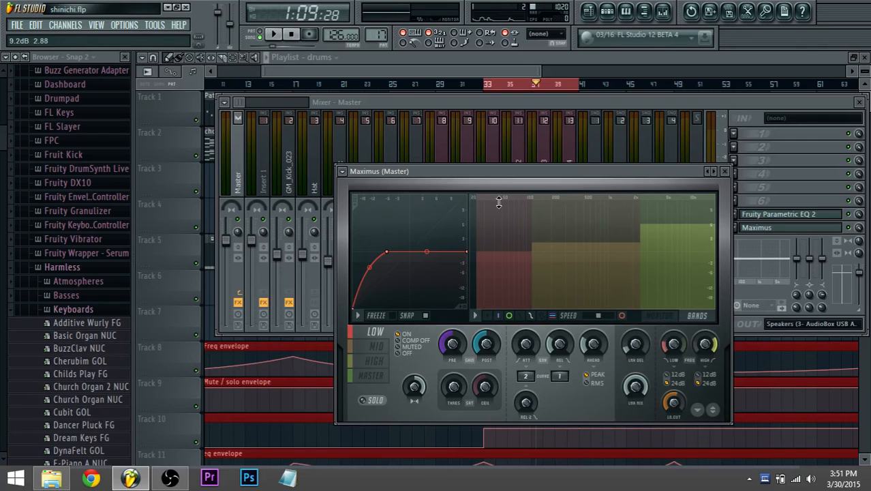
Open the Parametric EQ 2 on the Clap Basic track and adjust band 2 to about 5.6 dB at 167 Hz.
{"action": "left_click", "coordinate": [292, 188]}
{"action": "left_click", "coordinate": [334, 189]}
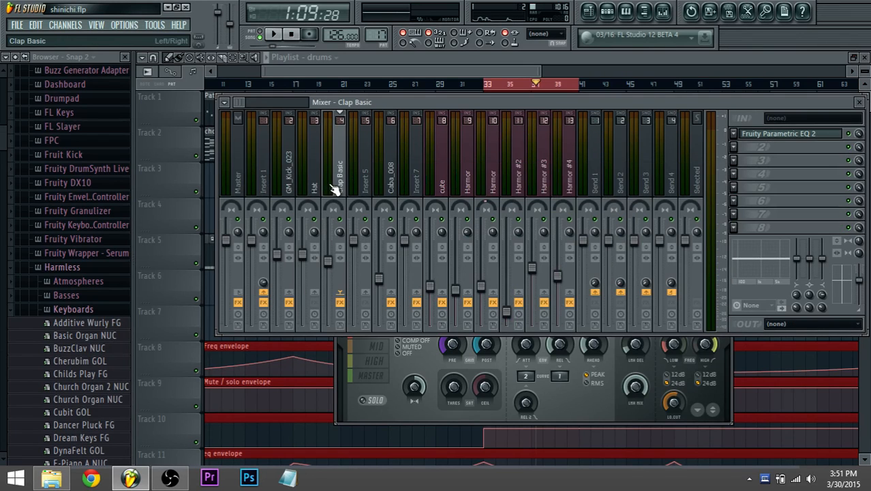
{"action": "left_click", "coordinate": [795, 135]}
{"action": "key", "text": "space"}
{"action": "left_click_drag", "start_coordinate": [244, 232], "coordinate": [244, 227]}
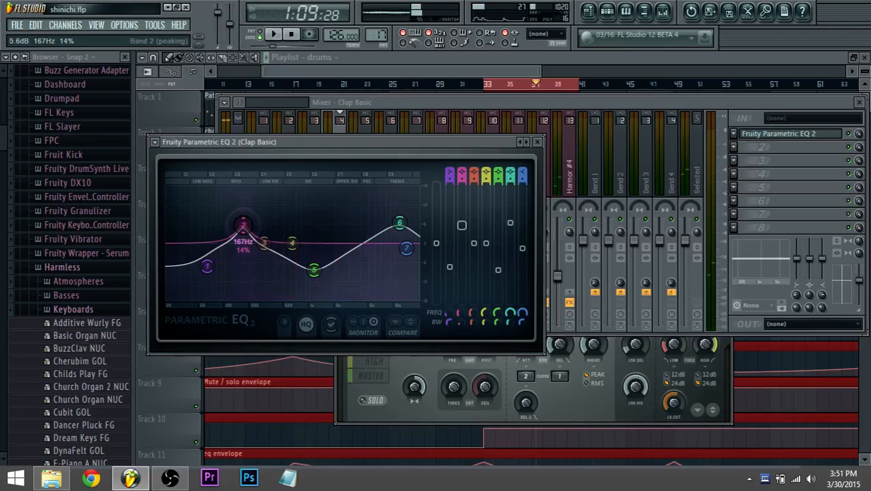
Play the looped section and check the Clap Basic track against its EQ curve around band 2.
{"action": "left_click", "coordinate": [401, 103]}
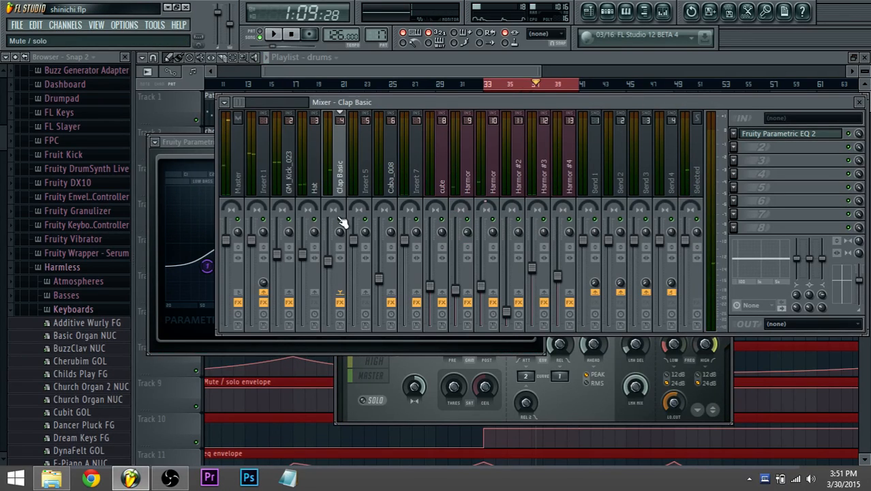
{"action": "key", "text": "space"}
{"action": "left_click", "coordinate": [214, 164]}
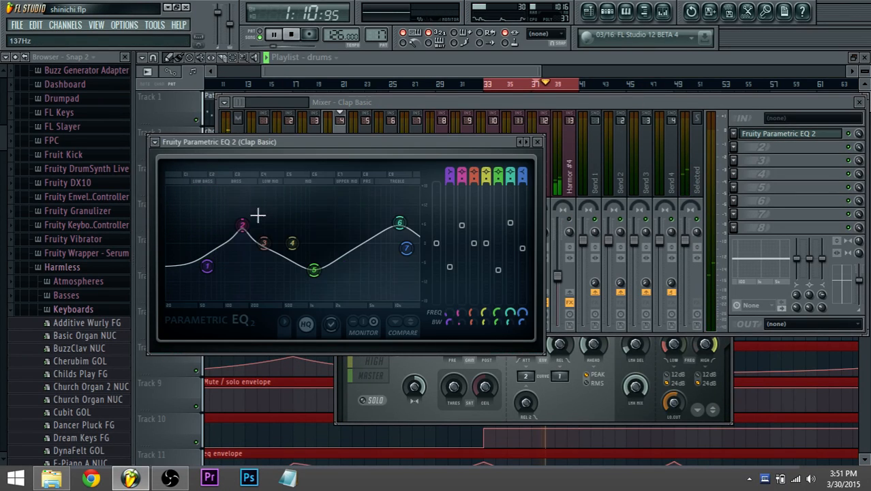
{"action": "key", "text": "space"}
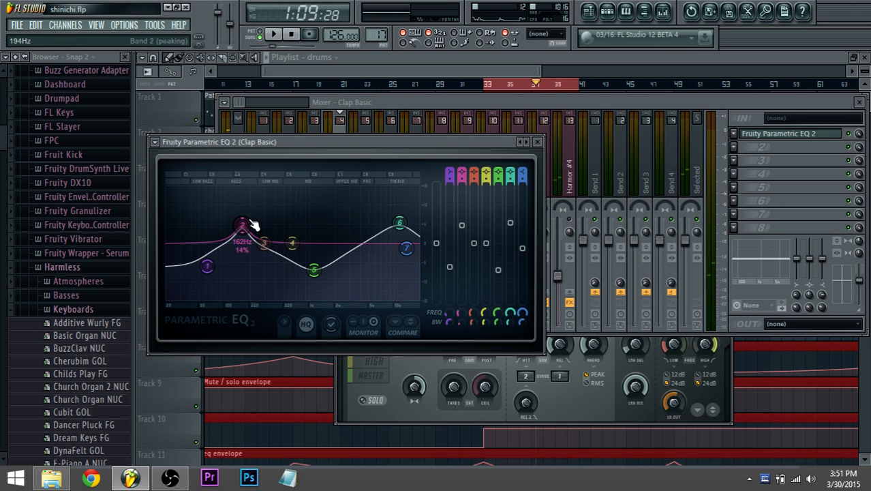
Return to the Master's Maximus and review its mid, high and master bands, finishing in the monitor view.
{"action": "left_click", "coordinate": [403, 102]}
{"action": "left_click", "coordinate": [239, 136]}
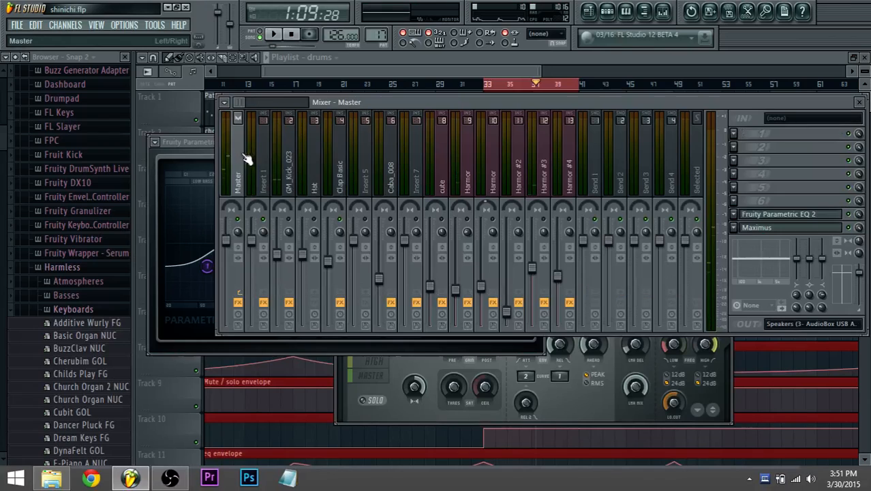
{"action": "left_click", "coordinate": [560, 372]}
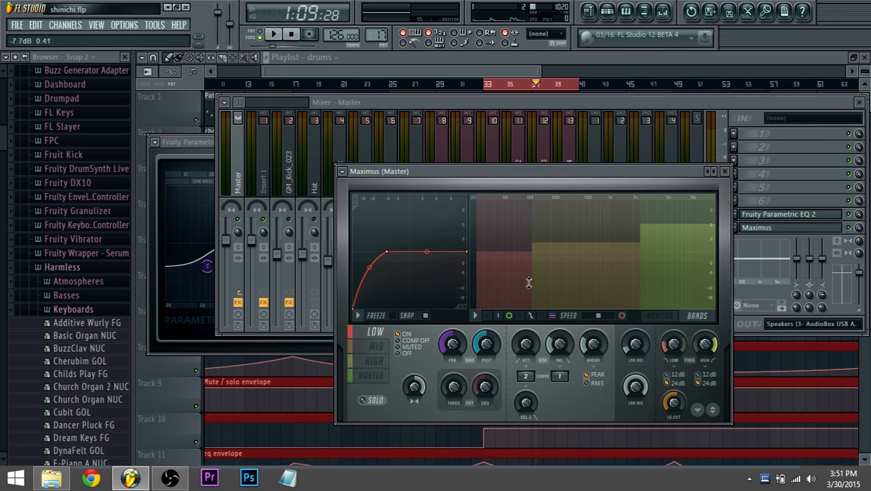
{"action": "left_click", "coordinate": [377, 351]}
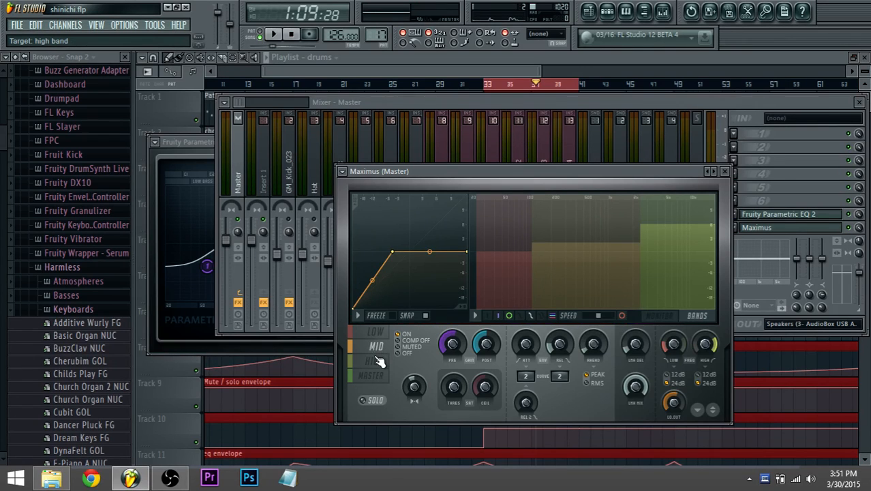
{"action": "left_click", "coordinate": [380, 361]}
{"action": "left_click", "coordinate": [372, 375]}
{"action": "left_click", "coordinate": [679, 322]}
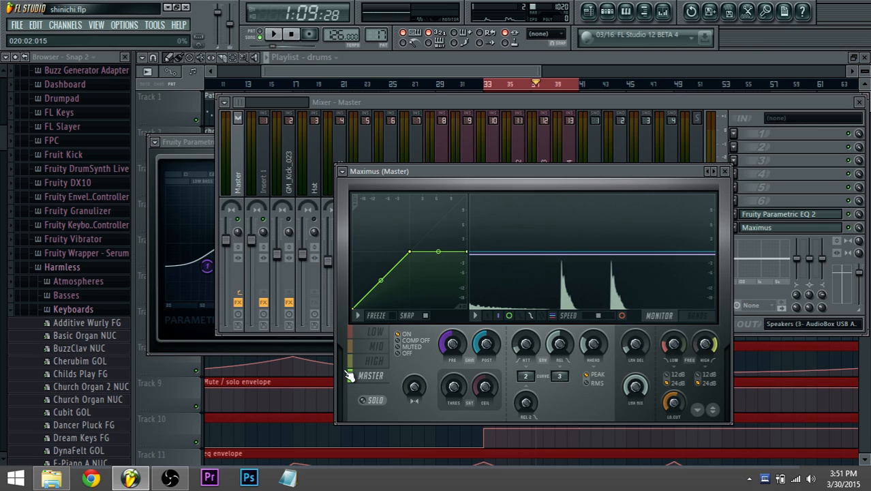
Bring up the playlist, clear the time selection on bars 33 to 41 and show the whole song.
{"action": "left_click_drag", "start_coordinate": [540, 72], "coordinate": [635, 76]}
{"action": "right_click", "coordinate": [489, 86]}
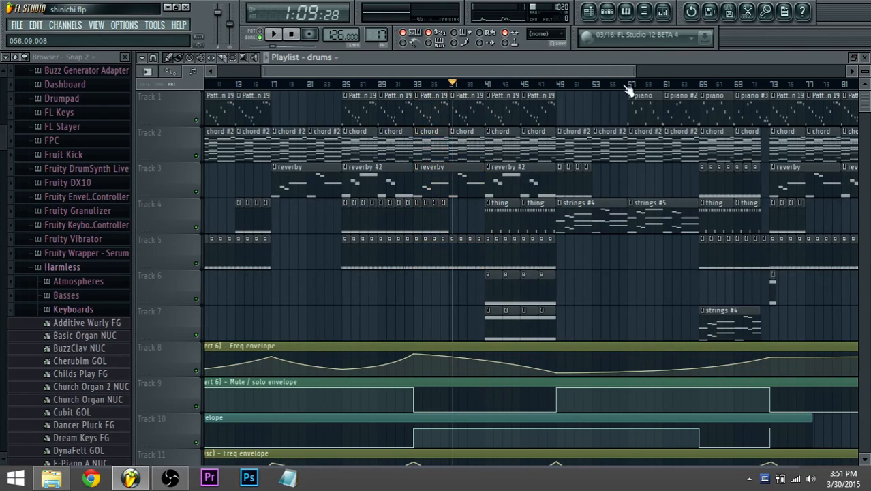
{"action": "scroll", "coordinate": [453, 193], "scroll_direction": "down", "scroll_amount": 3}
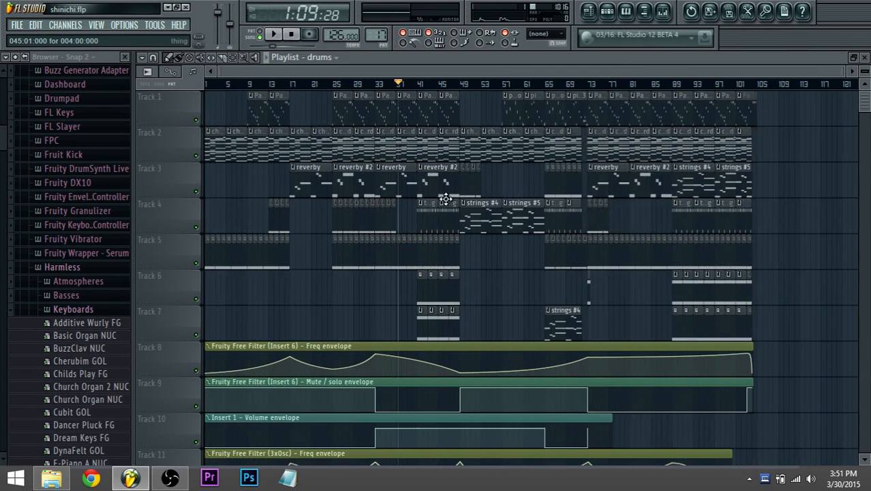
Look over the playlist's pattern tracks and automation clips from the opening bars to the end of the song.
{"action": "scroll", "coordinate": [448, 206], "scroll_direction": "down", "scroll_amount": 1}
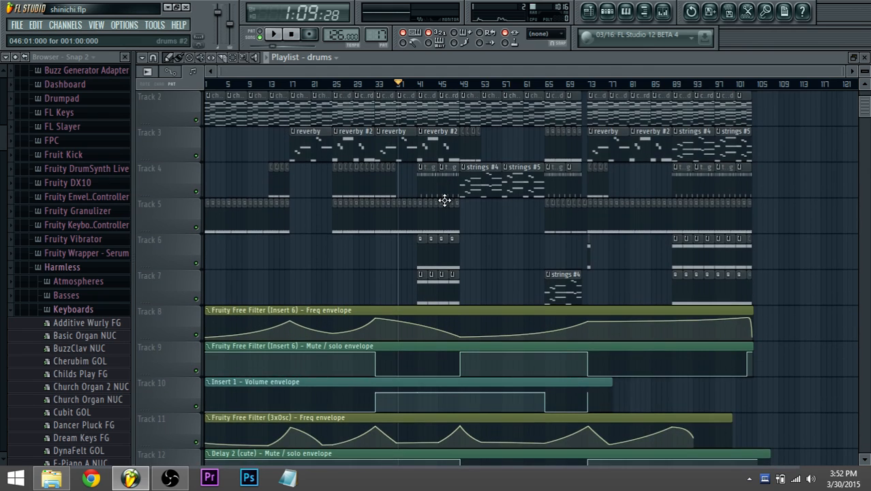
{"action": "scroll", "coordinate": [445, 200], "scroll_direction": "up", "scroll_amount": 1}
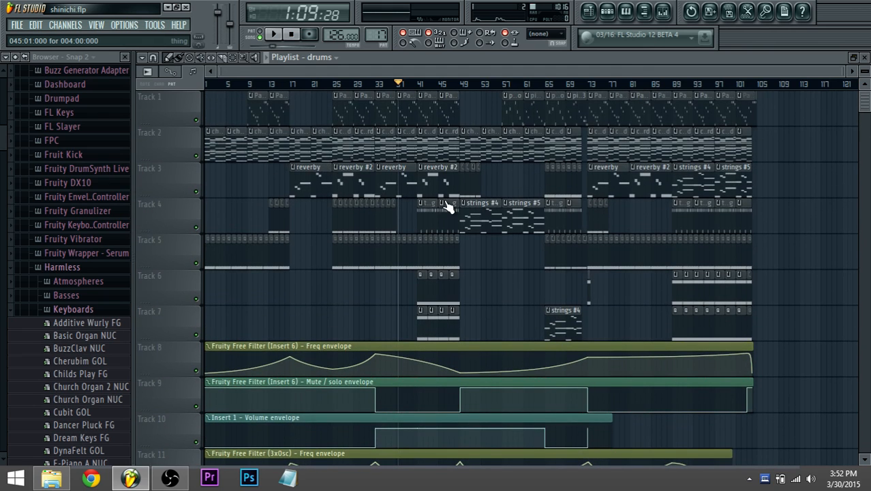
{"action": "scroll", "coordinate": [286, 222], "scroll_direction": "up", "scroll_amount": 4}
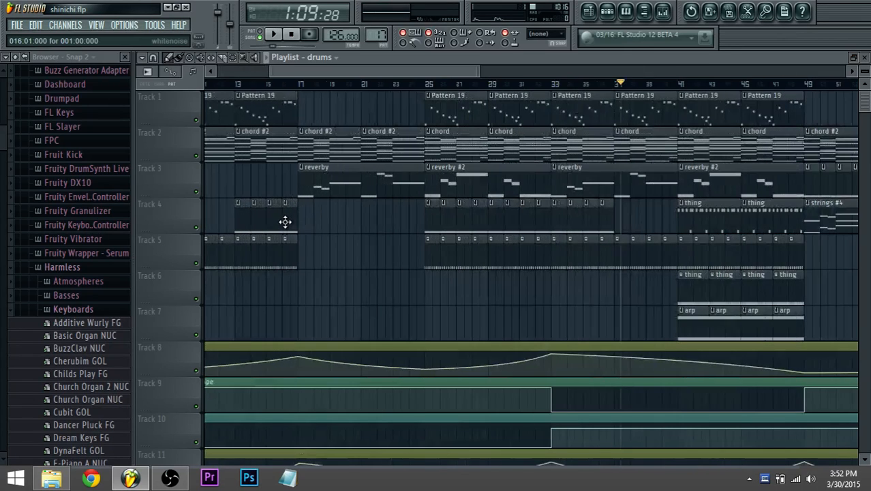
{"action": "left_click_drag", "start_coordinate": [396, 72], "coordinate": [124, 91]}
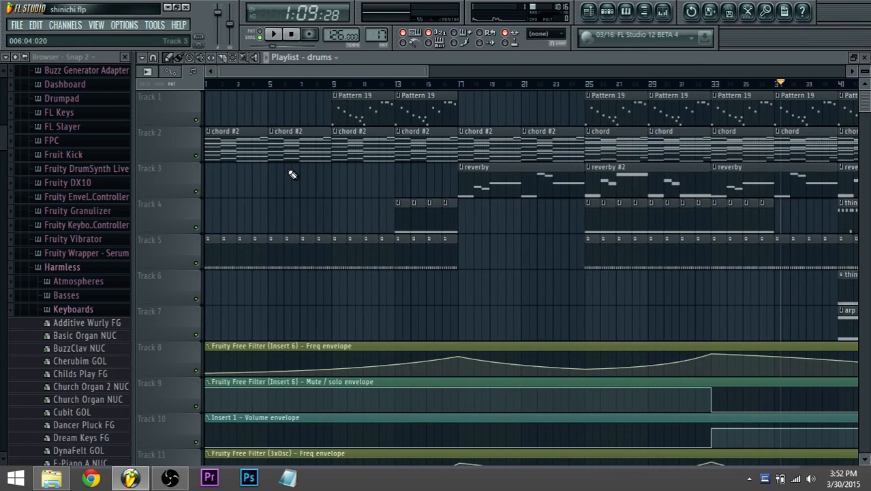
{"action": "scroll", "coordinate": [292, 174], "scroll_direction": "down", "scroll_amount": 3}
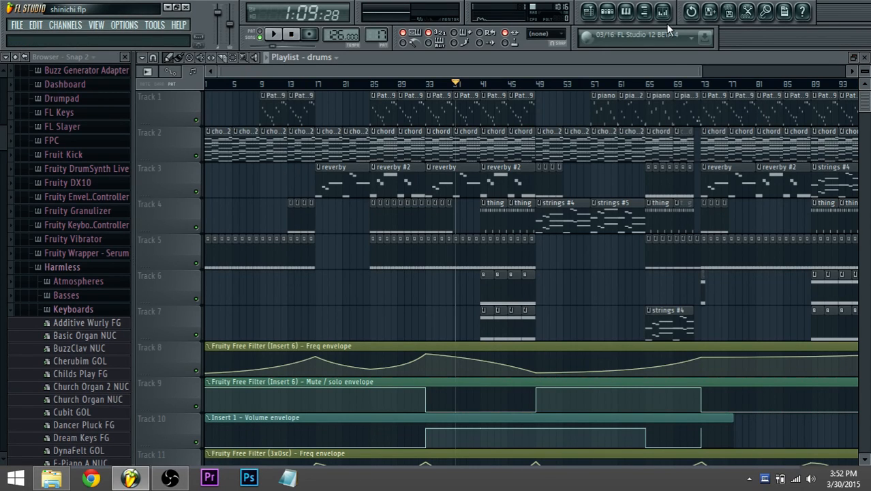
{"action": "left_click_drag", "start_coordinate": [702, 72], "coordinate": [837, 87]}
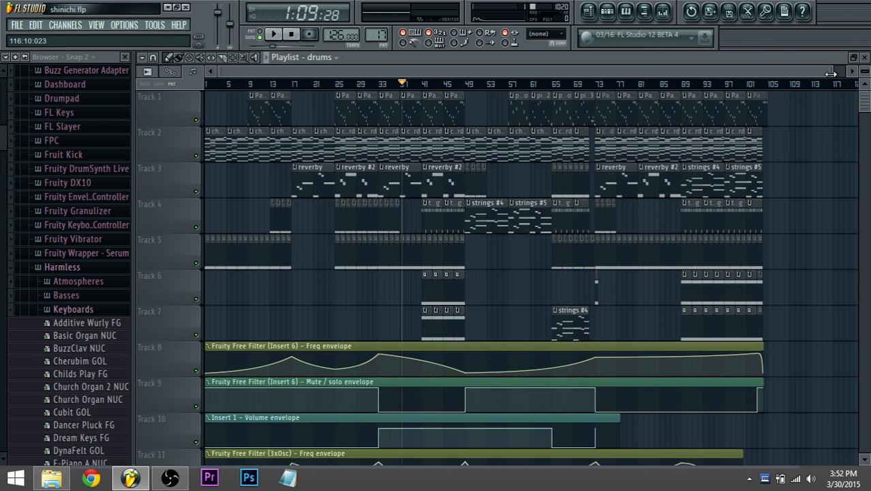
{"action": "left_click_drag", "start_coordinate": [830, 72], "coordinate": [841, 73]}
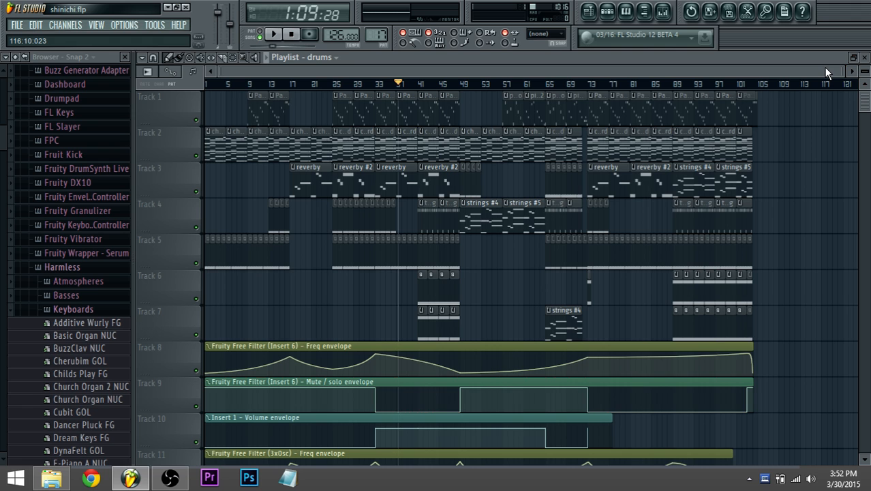
{"action": "mouse_move", "coordinate": [169, 478]}
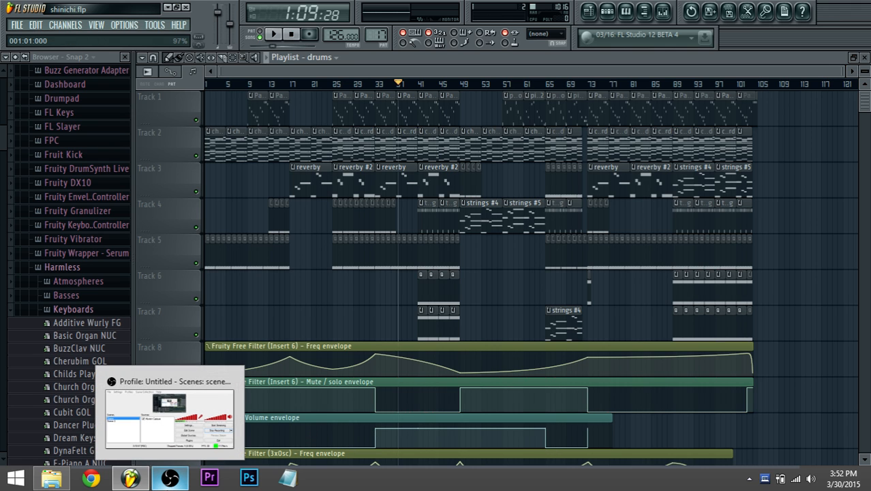